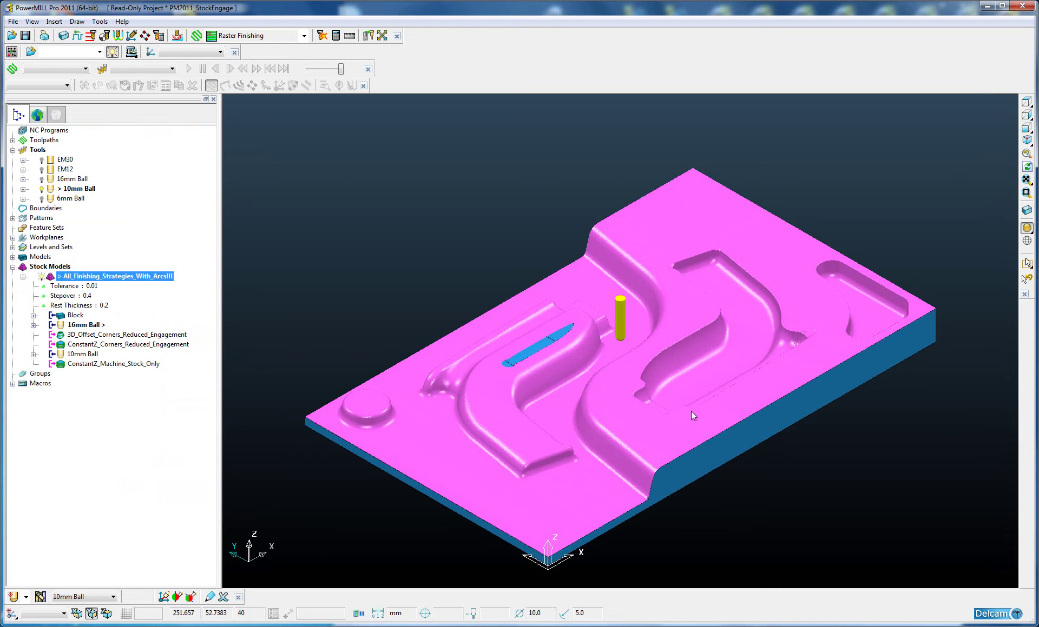
Confirm the 16mm Ball stock stage left 0.5 radial and 0.5 axial thickness.
{"action": "middle_click_drag", "start_coordinate": [676, 421], "coordinate": [502, 381]}
{"action": "scroll", "coordinate": [564, 403], "scroll_direction": "up", "scroll_amount": 5}
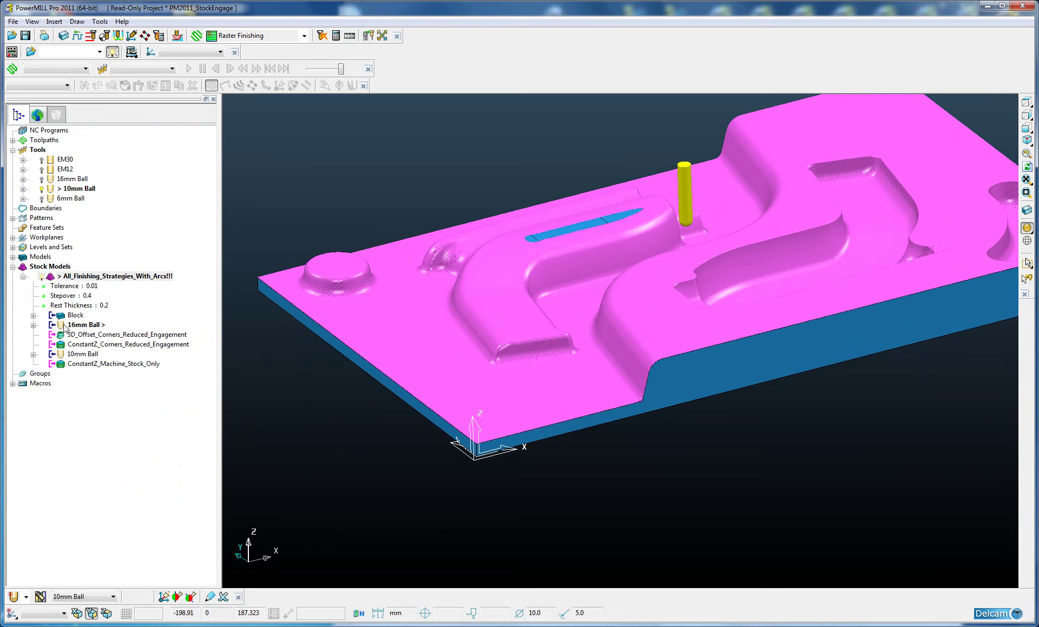
{"action": "left_click", "coordinate": [33, 326]}
{"action": "left_click", "coordinate": [91, 337]}
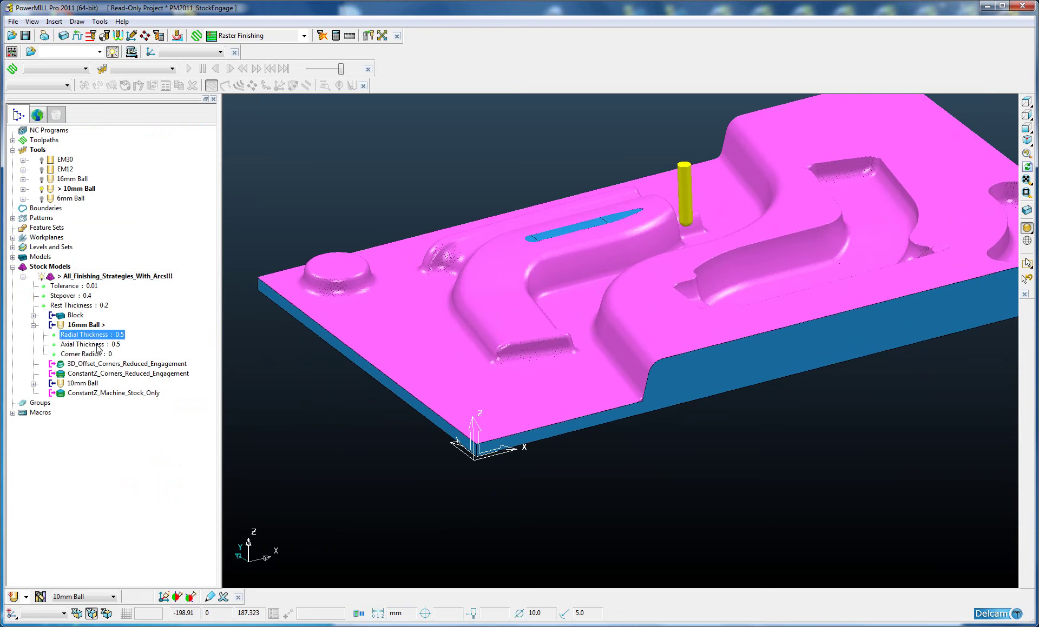
{"action": "left_click", "coordinate": [97, 345]}
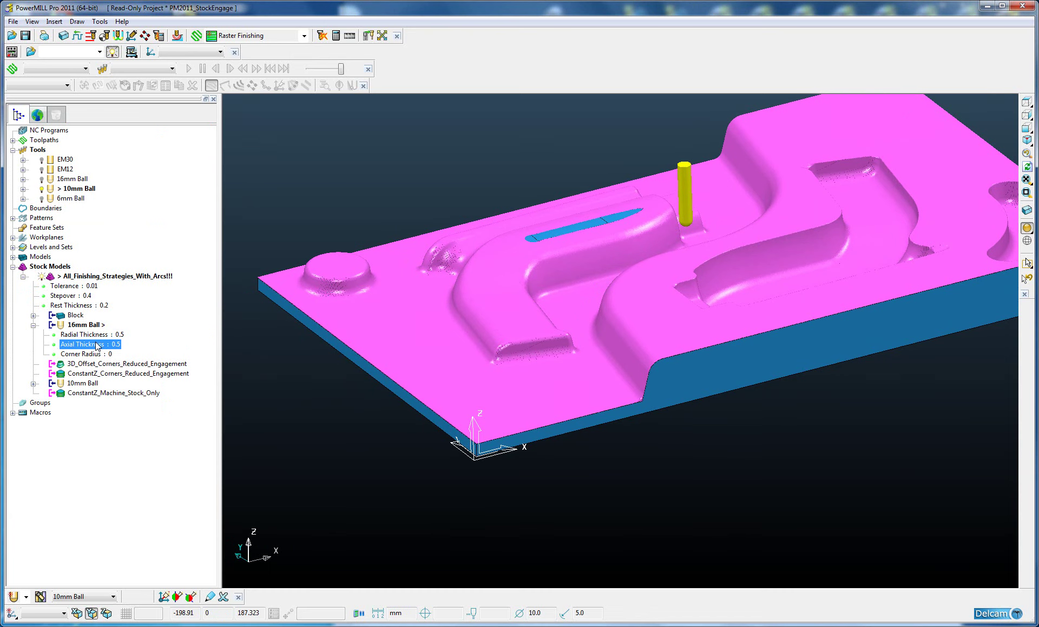
Collapse the stock model details and zoom in on the block corner.
{"action": "left_click", "coordinate": [23, 277]}
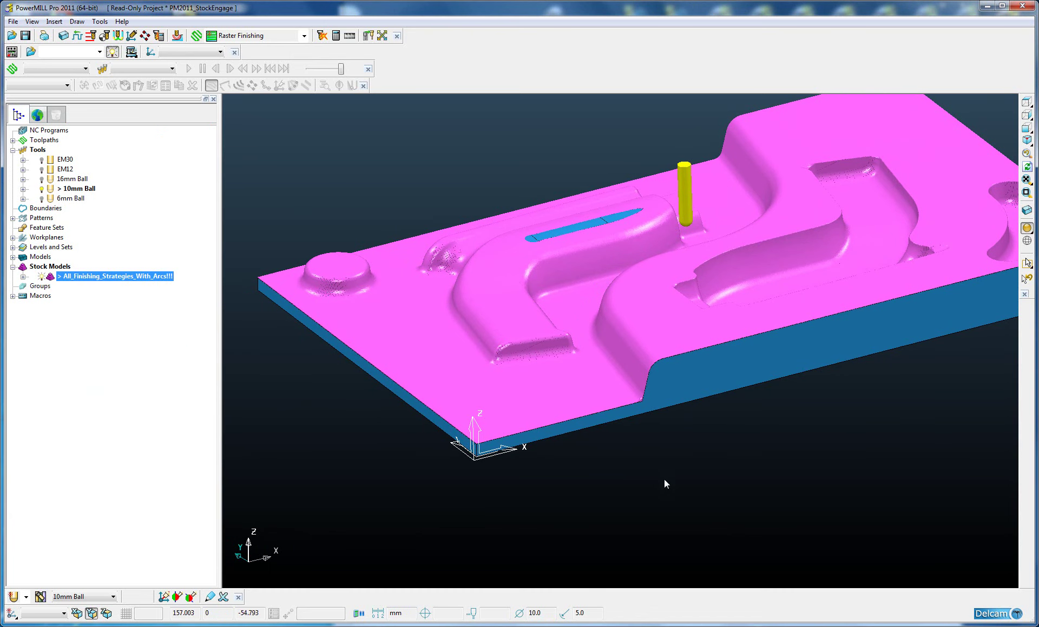
{"action": "scroll", "coordinate": [664, 480], "scroll_direction": "up", "scroll_amount": 8}
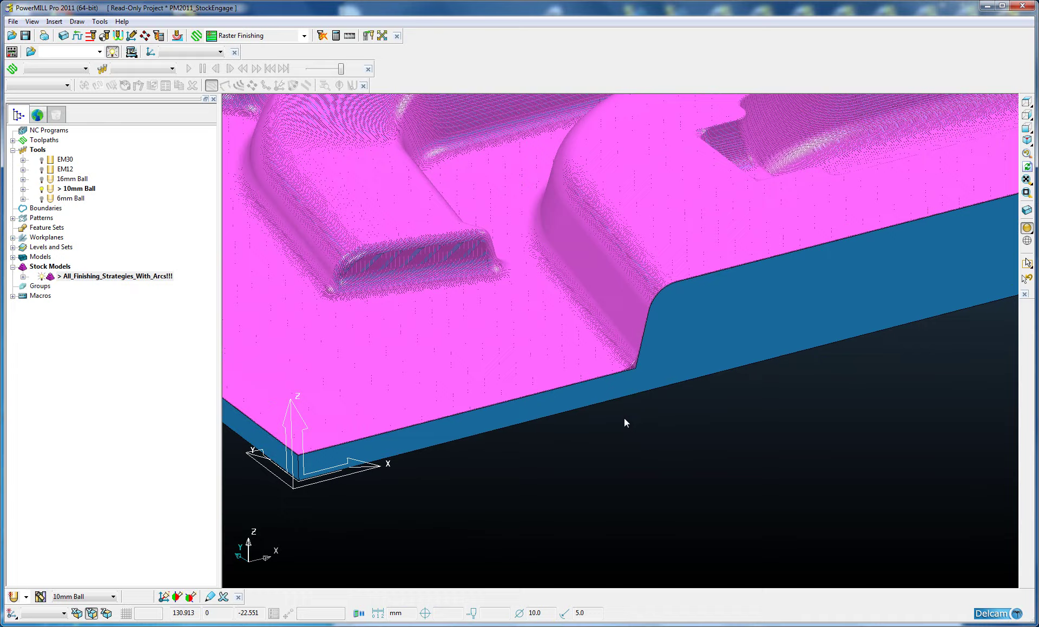
{"action": "scroll", "coordinate": [624, 421], "scroll_direction": "up", "scroll_amount": 6}
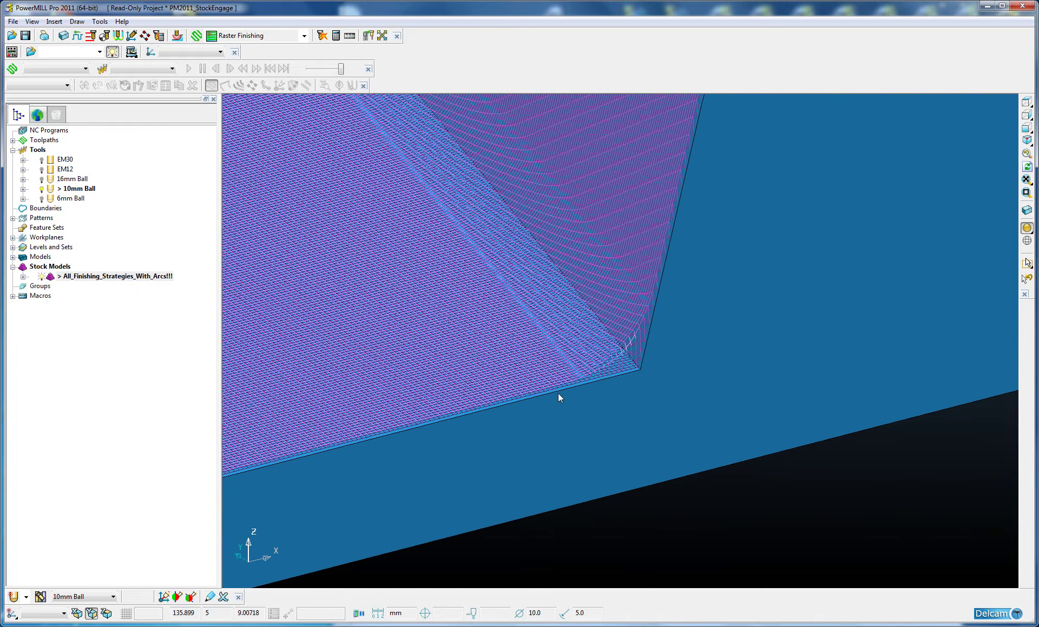
{"action": "scroll", "coordinate": [558, 397], "scroll_direction": "up", "scroll_amount": 1}
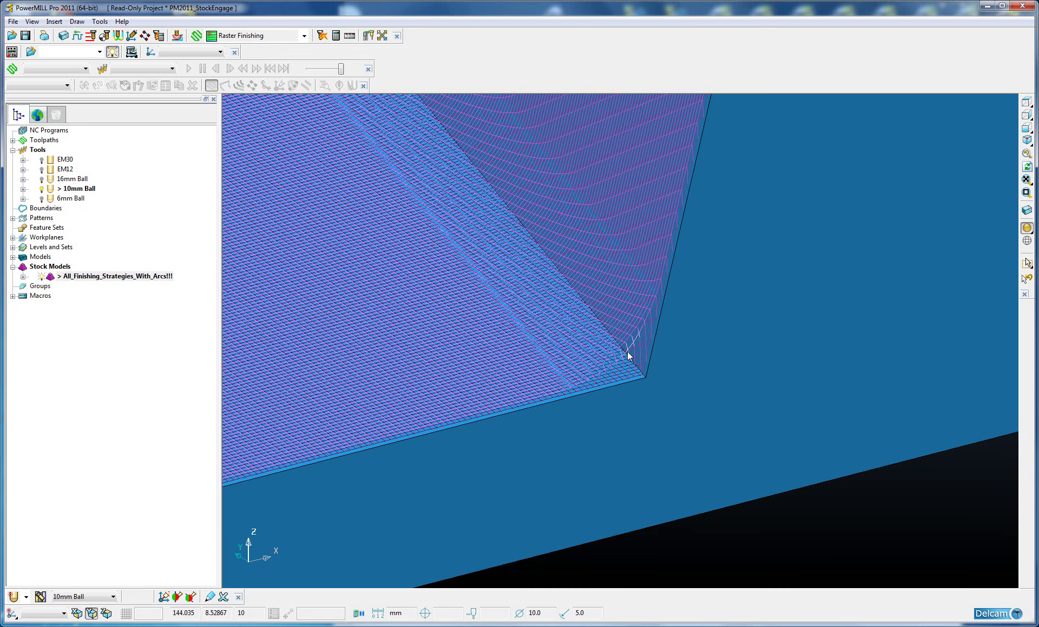
{"action": "scroll", "coordinate": [604, 287], "scroll_direction": "down", "scroll_amount": 1}
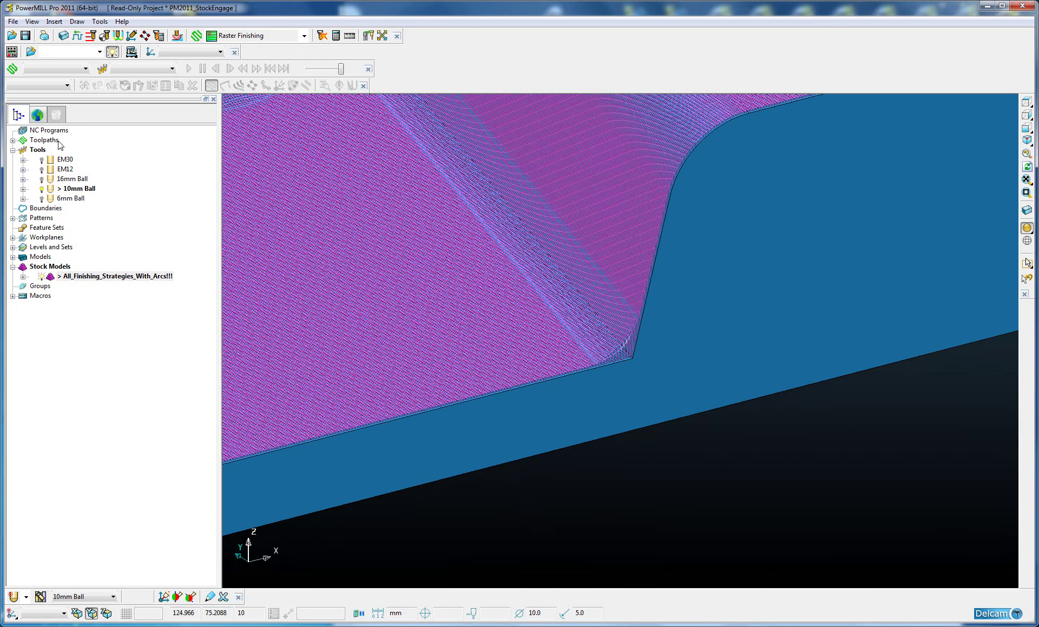
Make 3D_Offset_Corners_Fully_Engaged_Unsmoothed the active, drawn toolpath.
{"action": "left_click", "coordinate": [12, 140]}
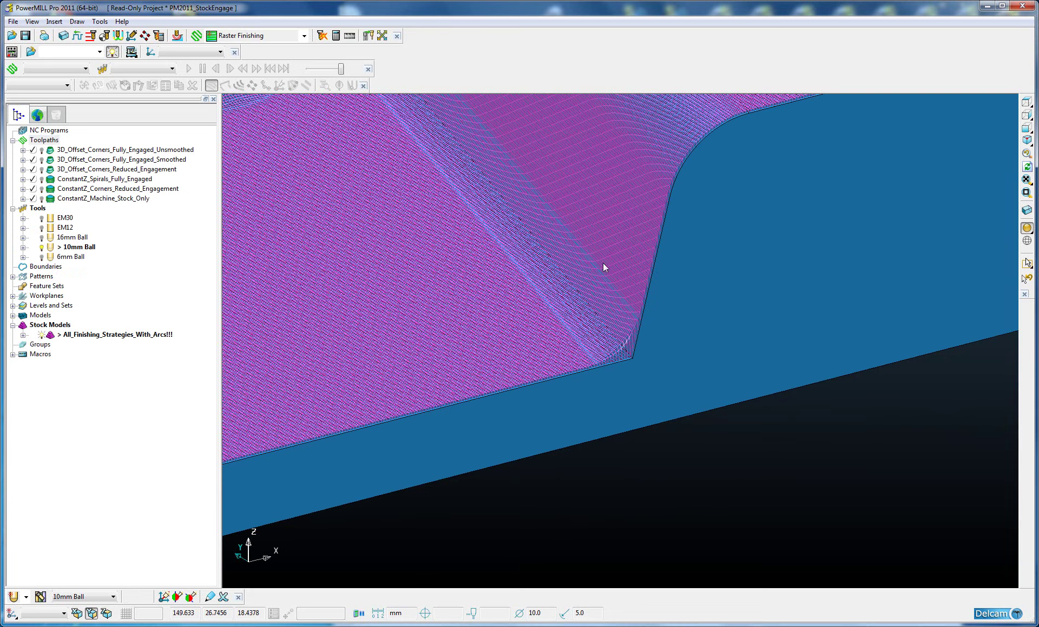
{"action": "scroll", "coordinate": [603, 264], "scroll_direction": "up", "scroll_amount": 1}
{"action": "scroll", "coordinate": [562, 246], "scroll_direction": "down", "scroll_amount": 3}
{"action": "scroll", "coordinate": [575, 238], "scroll_direction": "up", "scroll_amount": 1}
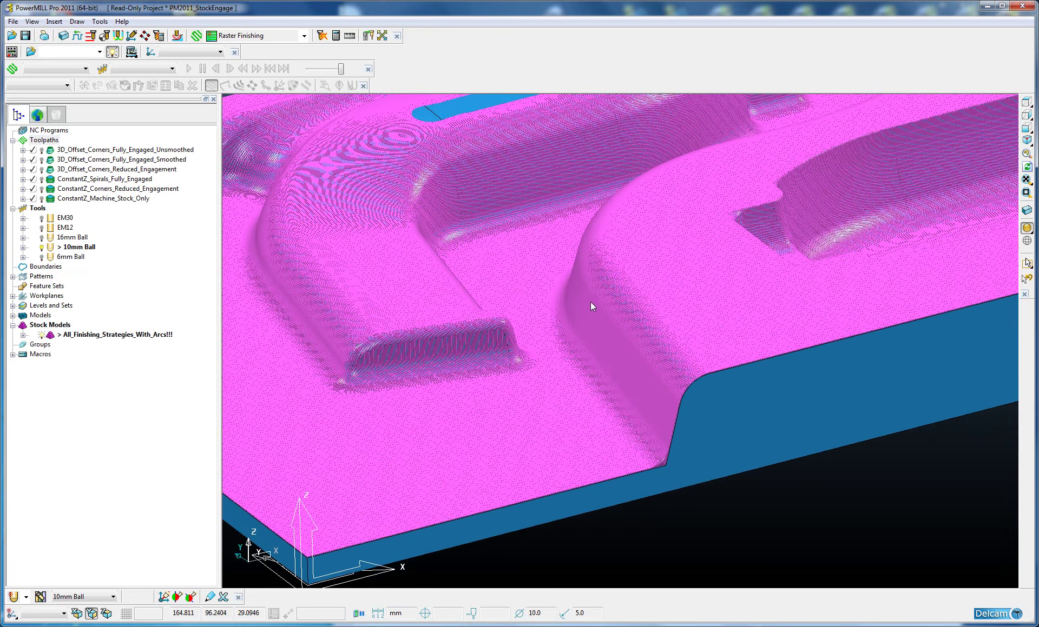
{"action": "scroll", "coordinate": [376, 269], "scroll_direction": "down", "scroll_amount": 1}
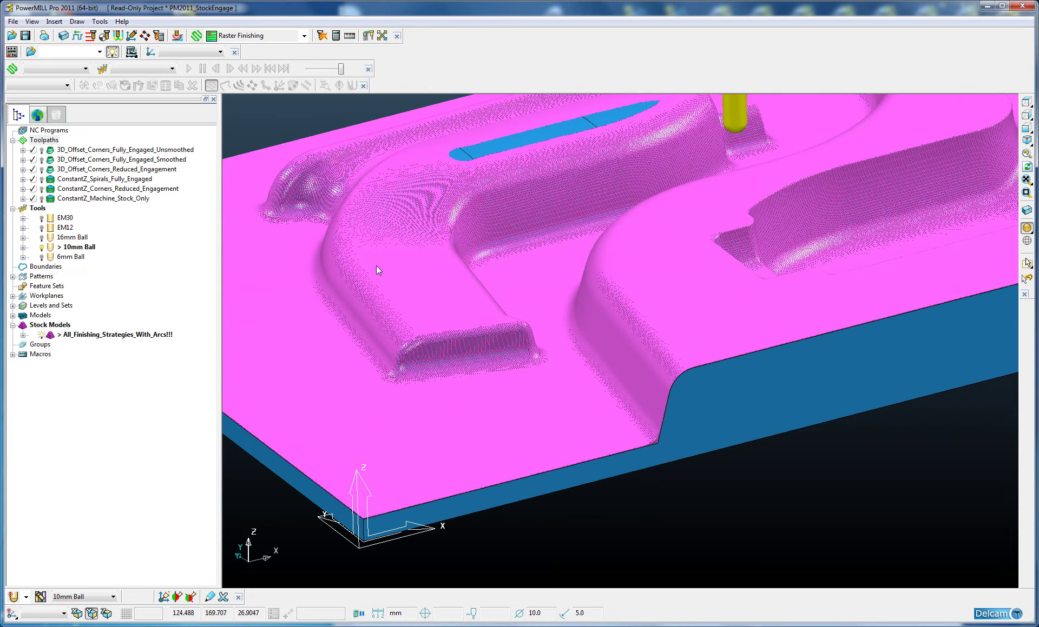
{"action": "double_click", "coordinate": [49, 151]}
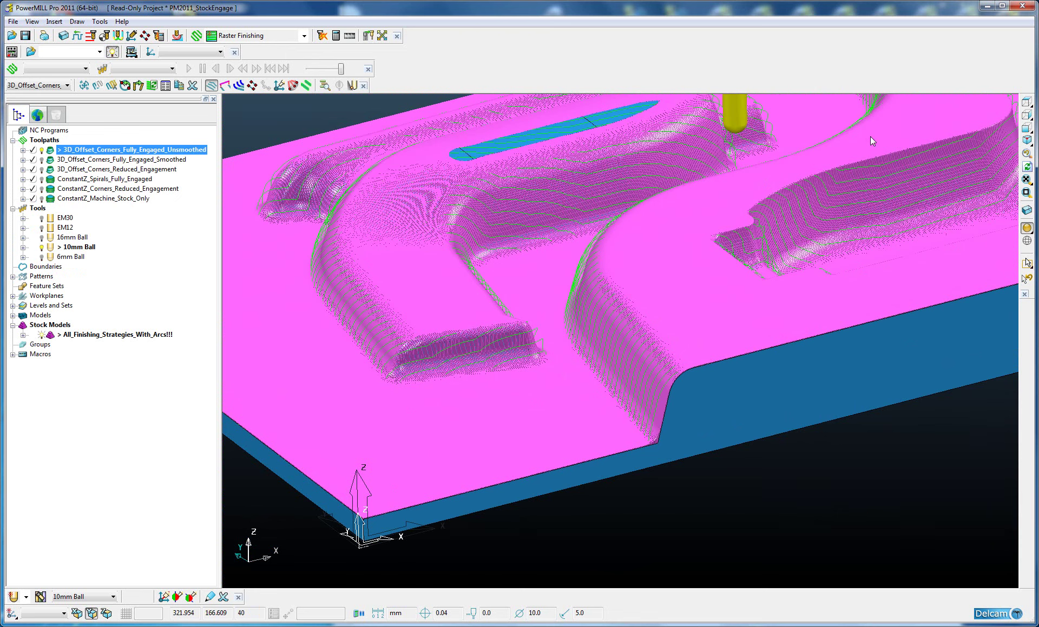
Hide the stock and view the toolpath unshaded from the top, then refit the view.
{"action": "left_click", "coordinate": [43, 336]}
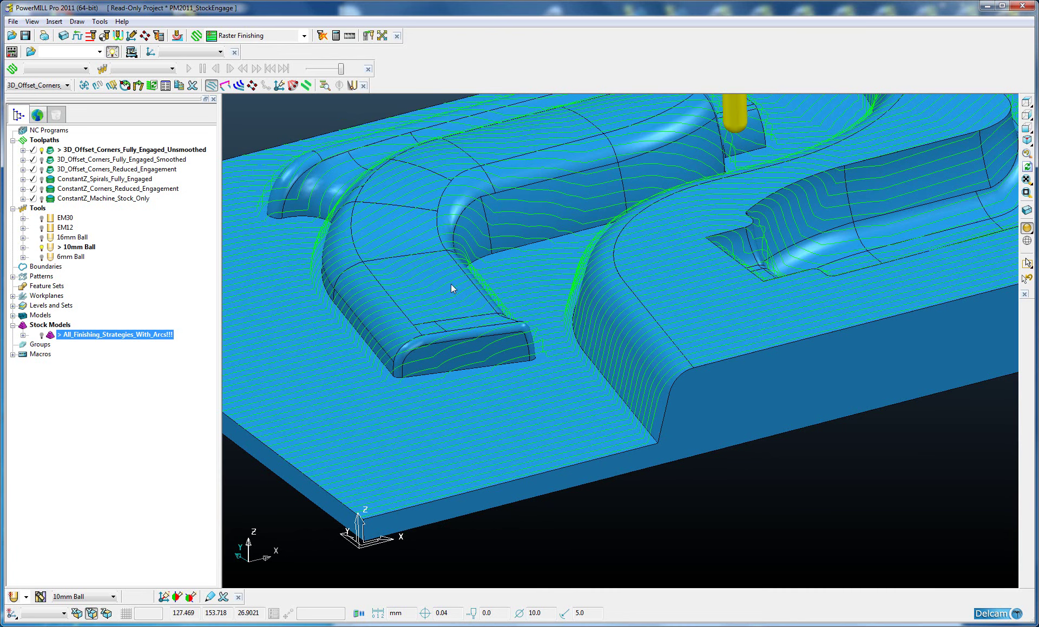
{"action": "left_click", "coordinate": [1026, 102]}
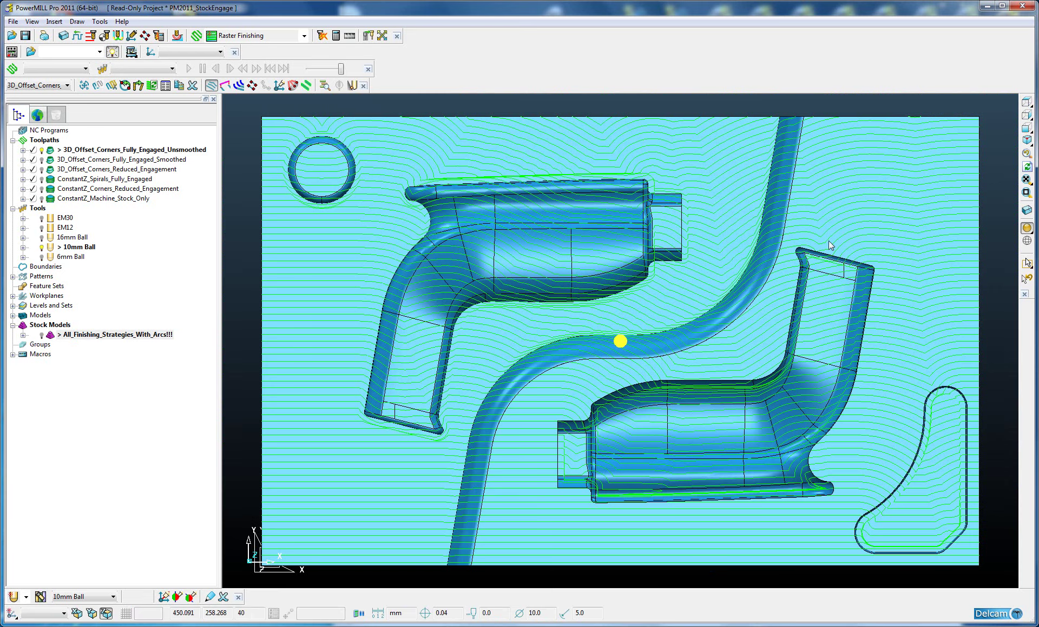
{"action": "left_click", "coordinate": [1026, 228]}
{"action": "scroll", "coordinate": [710, 256], "scroll_direction": "up", "scroll_amount": 5}
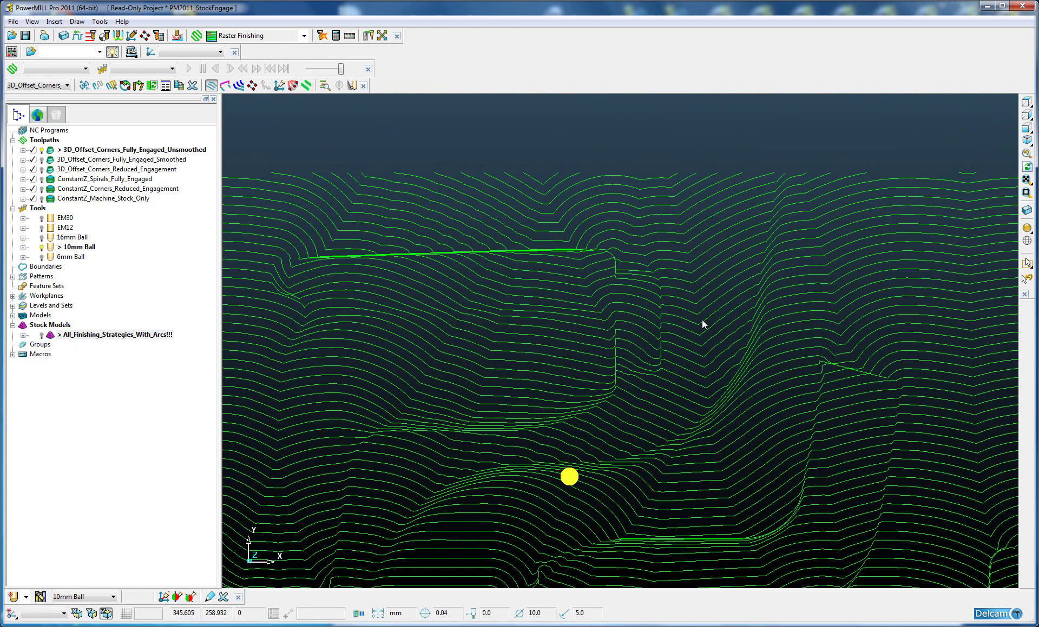
{"action": "mouse_move", "coordinate": [644, 371]}
{"action": "middle_mouse_down", "text": "shift"}
{"action": "mouse_move", "coordinate": [690, 255]}
{"action": "mouse_move", "coordinate": [736, 394]}
{"action": "mouse_move", "coordinate": [615, 327]}
{"action": "mouse_move", "coordinate": [681, 348]}
{"action": "mouse_move", "coordinate": [730, 346]}
{"action": "middle_mouse_up", "text": "shift"}
{"action": "key", "text": "ctrl+r"}
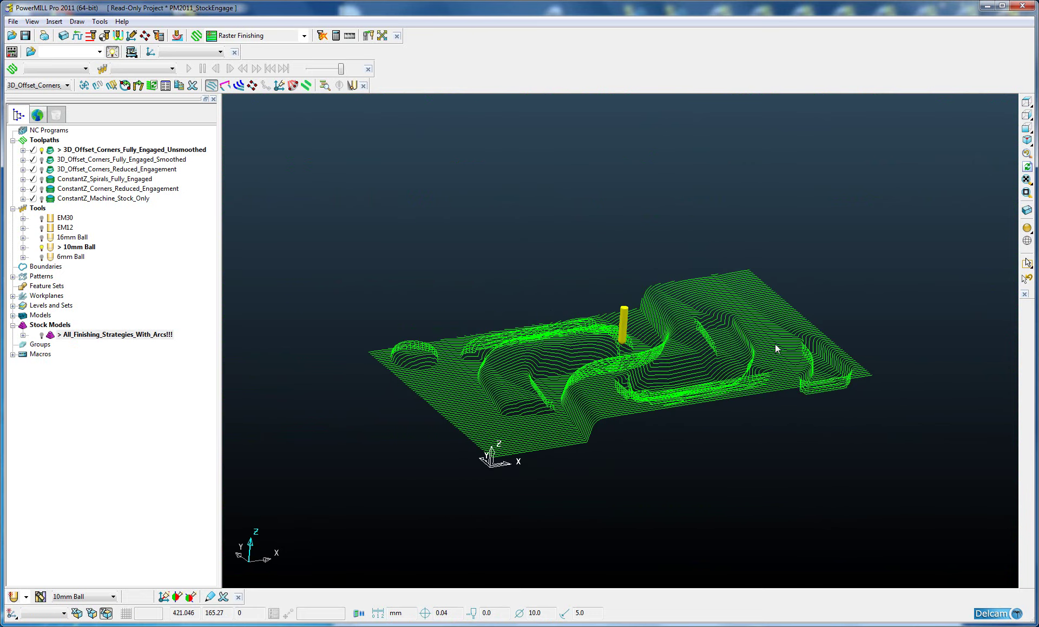
Reshade the model, orbit onto the step's rounded corner, then return to ISO view.
{"action": "left_click", "coordinate": [1027, 228]}
{"action": "middle_click_drag", "start_coordinate": [659, 418], "coordinate": [648, 397]}
{"action": "scroll", "coordinate": [648, 397], "scroll_direction": "up", "scroll_amount": 6}
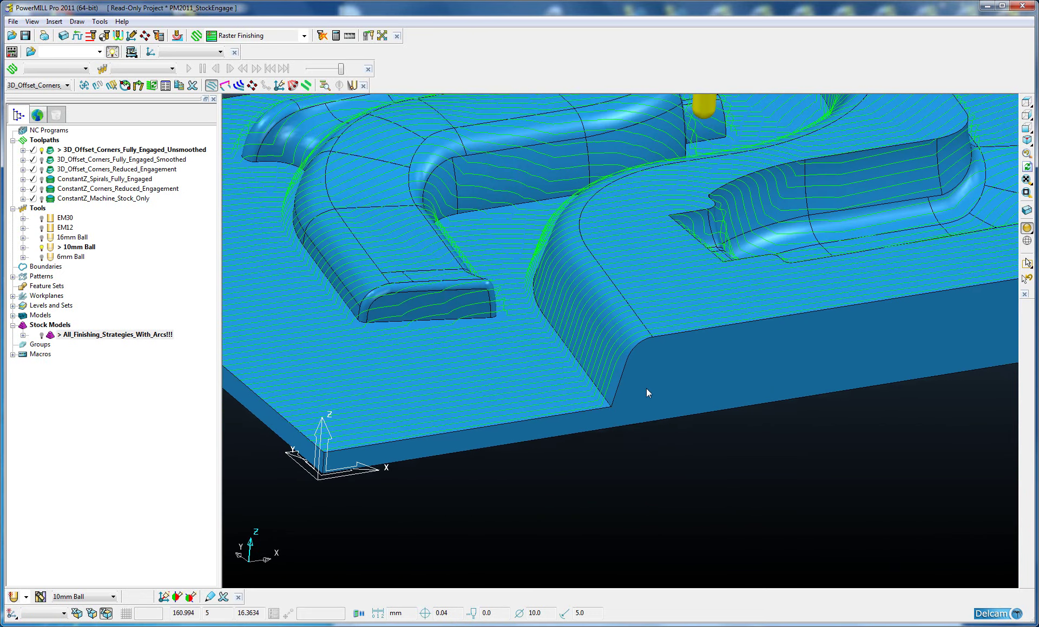
{"action": "middle_click_drag", "start_coordinate": [665, 323], "coordinate": [689, 270], "text": "shift"}
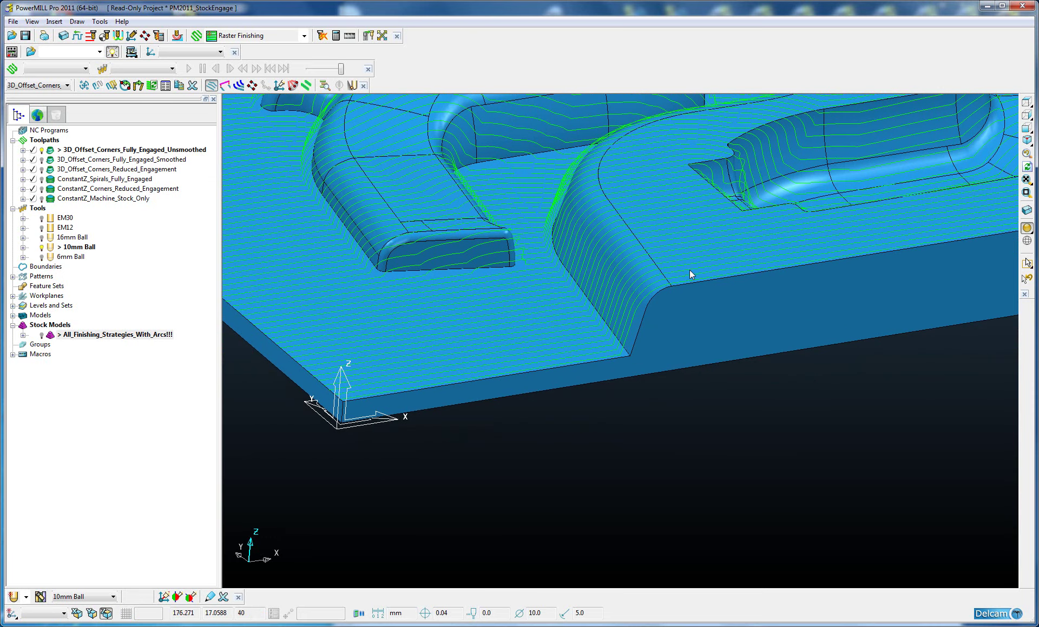
{"action": "scroll", "coordinate": [689, 270], "scroll_direction": "up", "scroll_amount": 5}
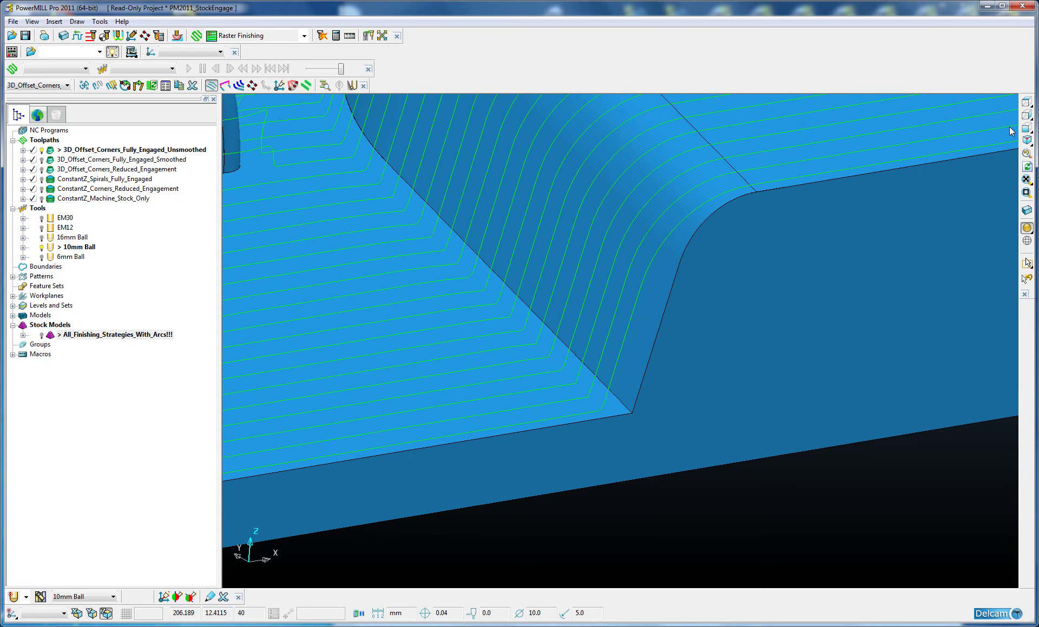
{"action": "left_click", "coordinate": [1025, 127]}
Activate the Smoothed 3D offset toolpath and review its settings without changes.
{"action": "double_click", "coordinate": [50, 161]}
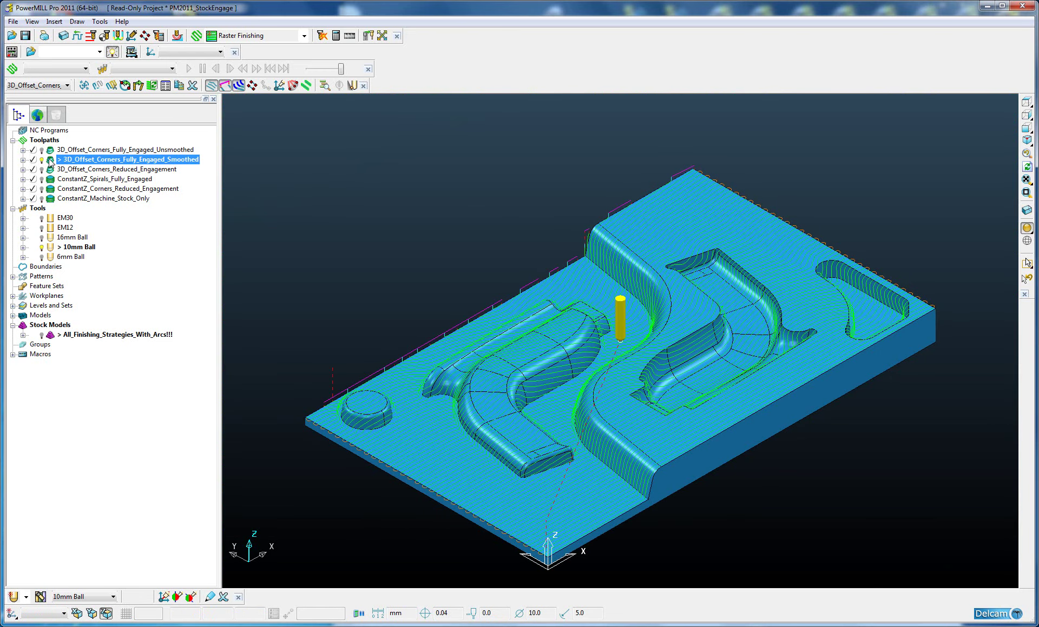
{"action": "right_click", "coordinate": [51, 161]}
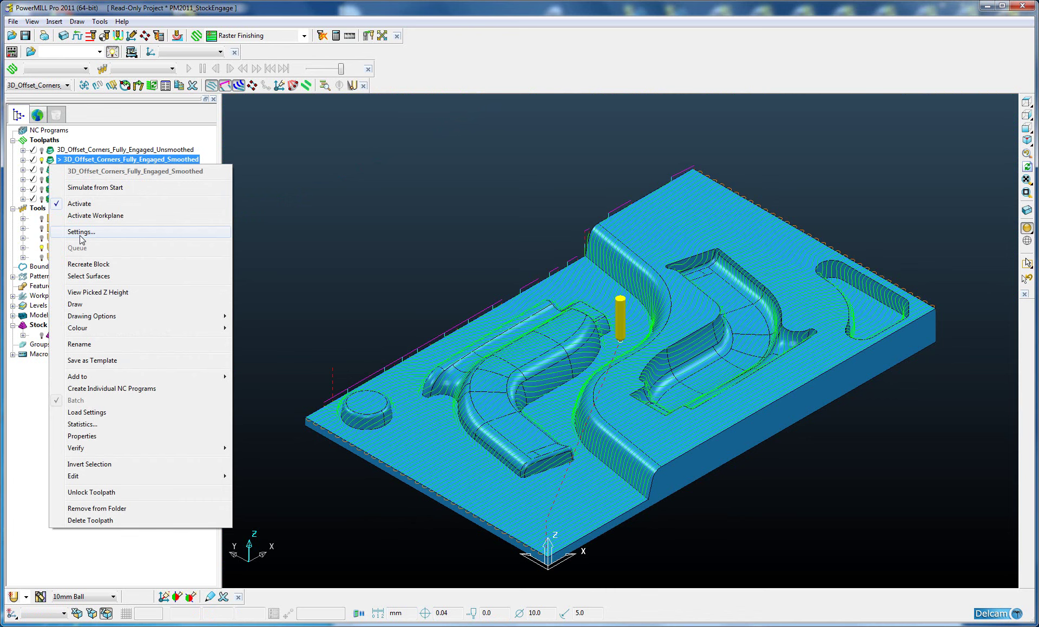
{"action": "left_click", "coordinate": [78, 233]}
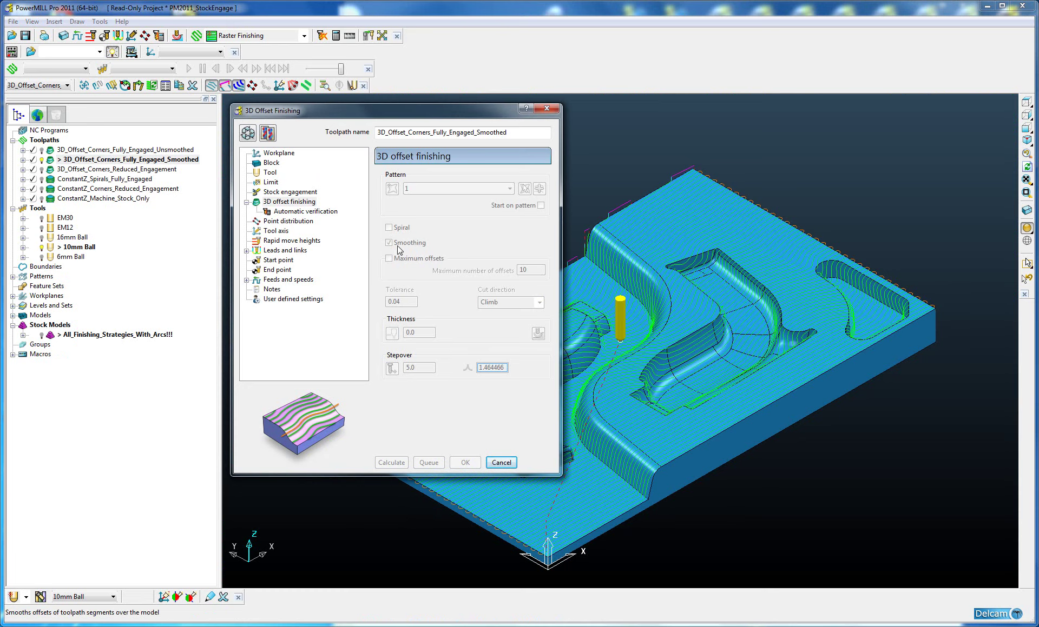
{"action": "left_click", "coordinate": [501, 463]}
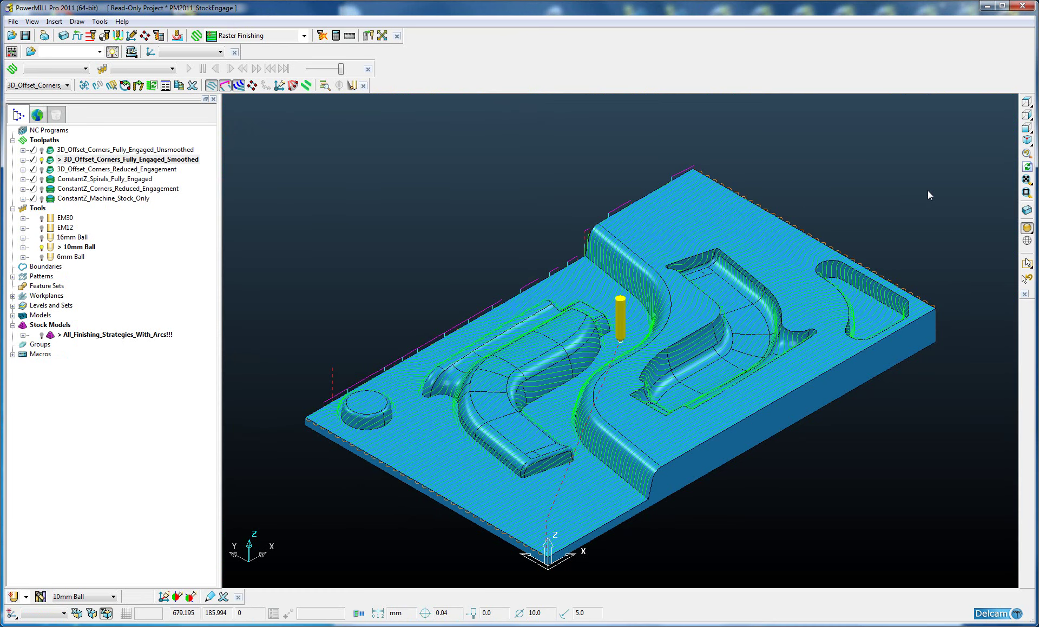
Compare the Smoothed and Unsmoothed toolpaths unshaded from the top, then in isometric view.
{"action": "left_click", "coordinate": [1026, 103]}
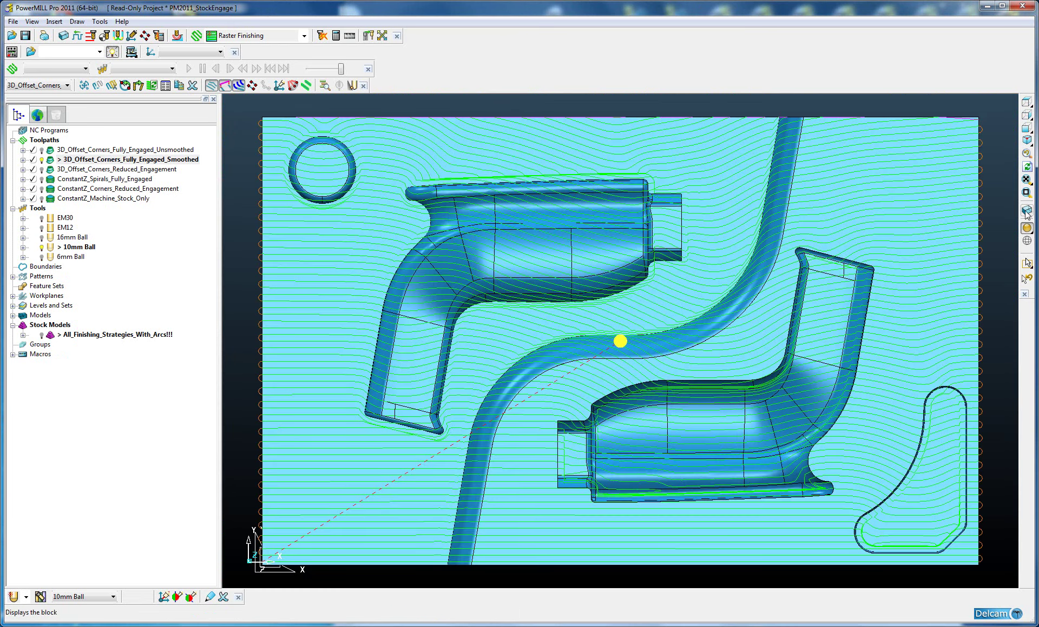
{"action": "left_click", "coordinate": [1026, 228]}
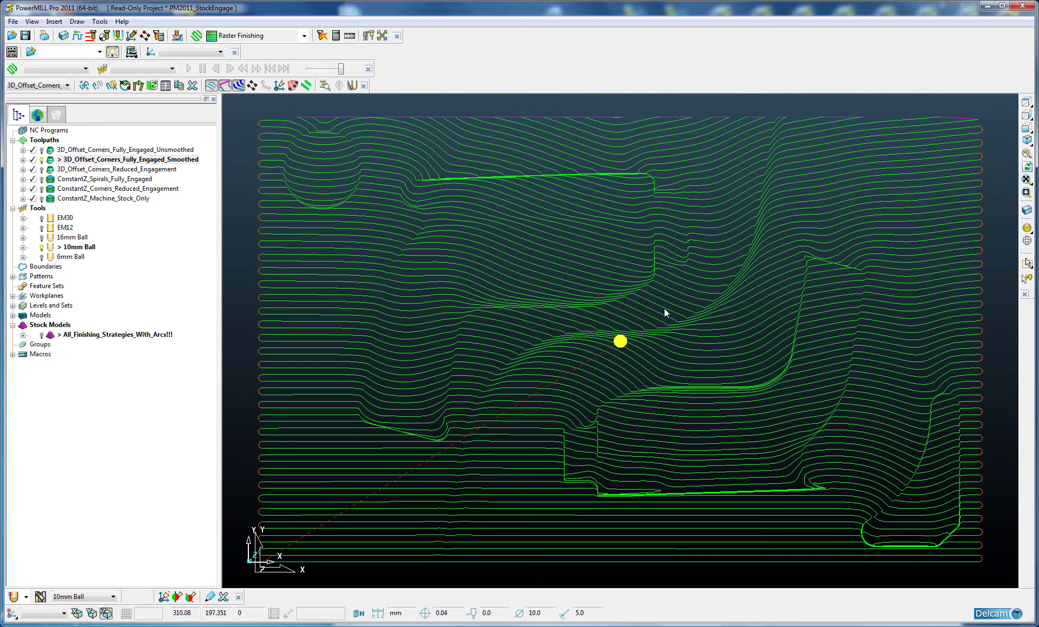
{"action": "scroll", "coordinate": [573, 238], "scroll_direction": "up", "scroll_amount": 4}
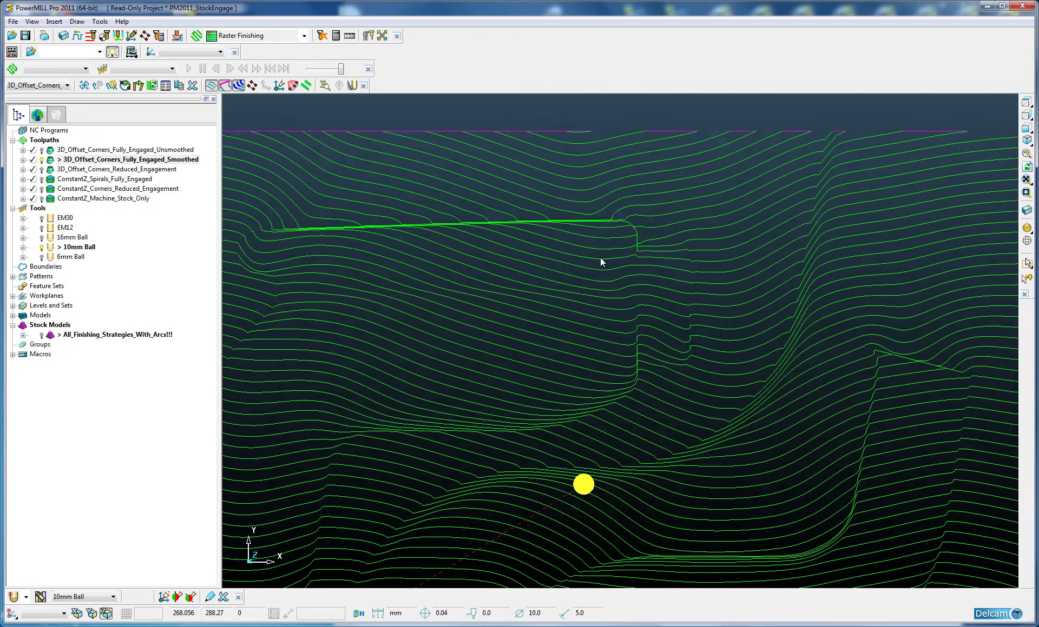
{"action": "left_click", "coordinate": [42, 151]}
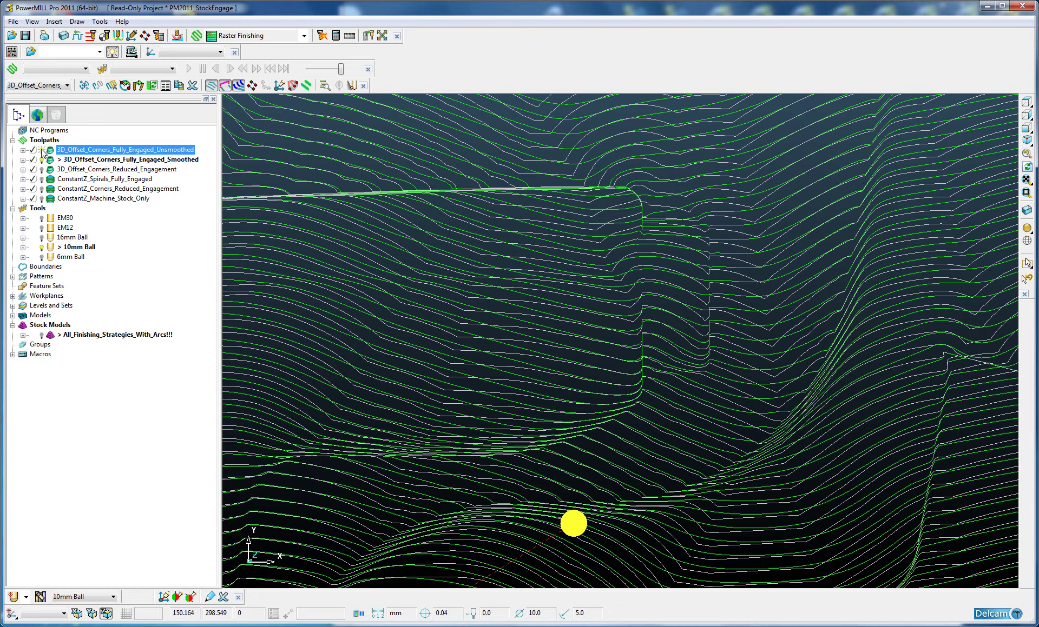
{"action": "scroll", "coordinate": [649, 289], "scroll_direction": "up", "scroll_amount": 5}
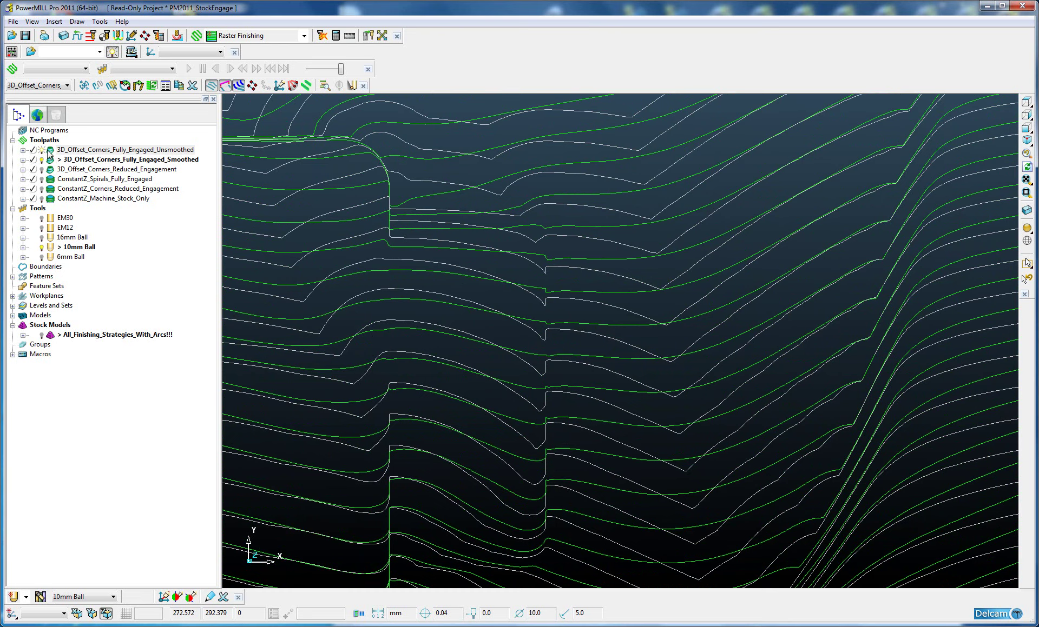
{"action": "key", "text": "ctrl+1"}
Shade the mould part again and zoom and rotate onto the pocket corner.
{"action": "scroll", "coordinate": [687, 316], "scroll_direction": "up", "scroll_amount": 8}
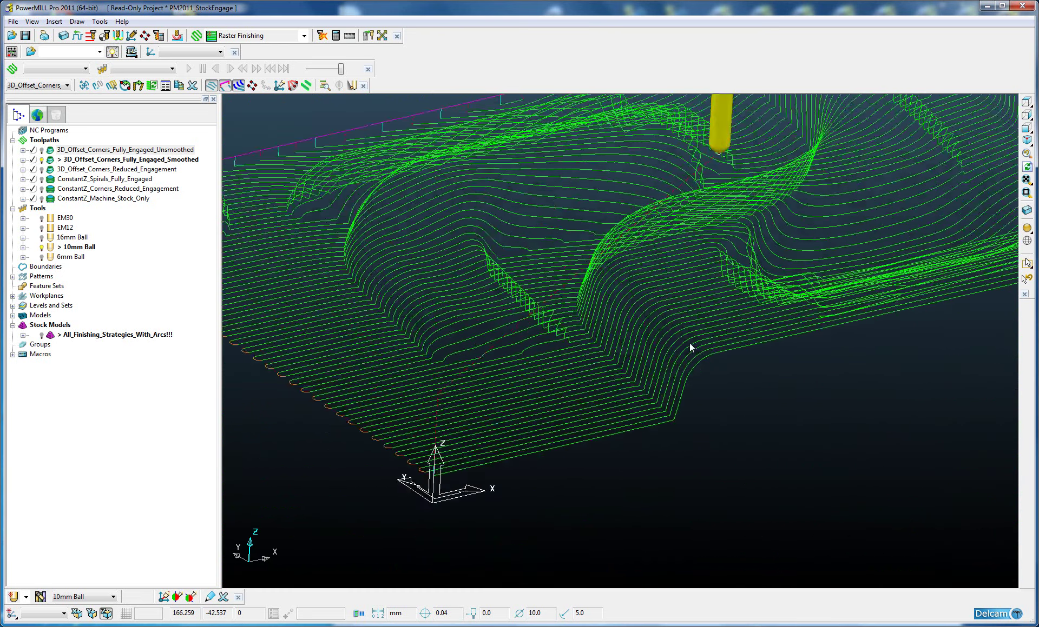
{"action": "left_click", "coordinate": [1027, 228]}
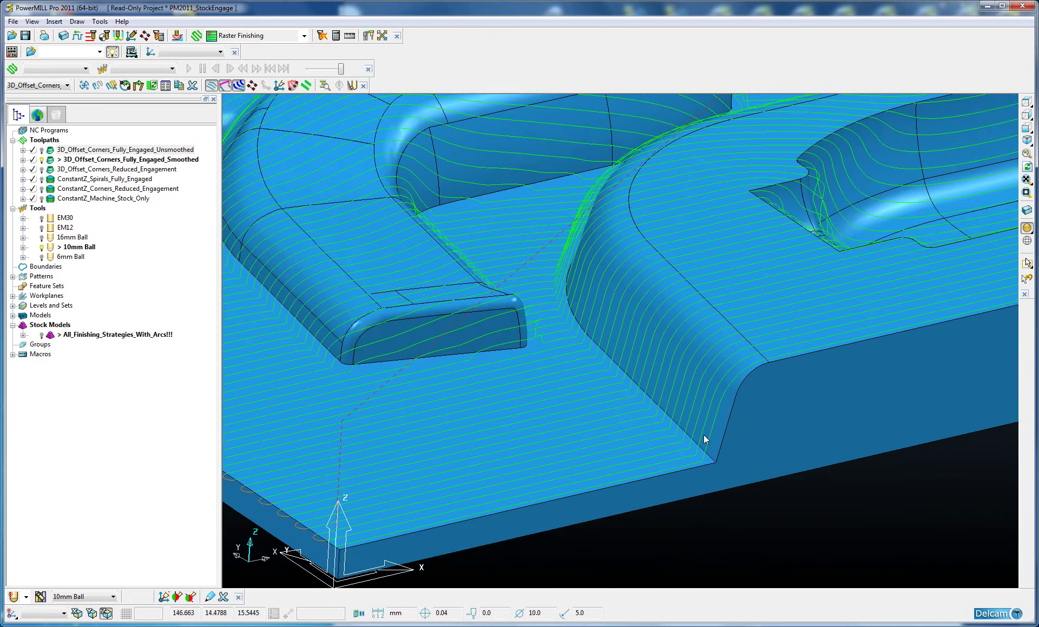
{"action": "scroll", "coordinate": [682, 419], "scroll_direction": "up", "scroll_amount": 4}
{"action": "scroll", "coordinate": [645, 375], "scroll_direction": "up", "scroll_amount": 3}
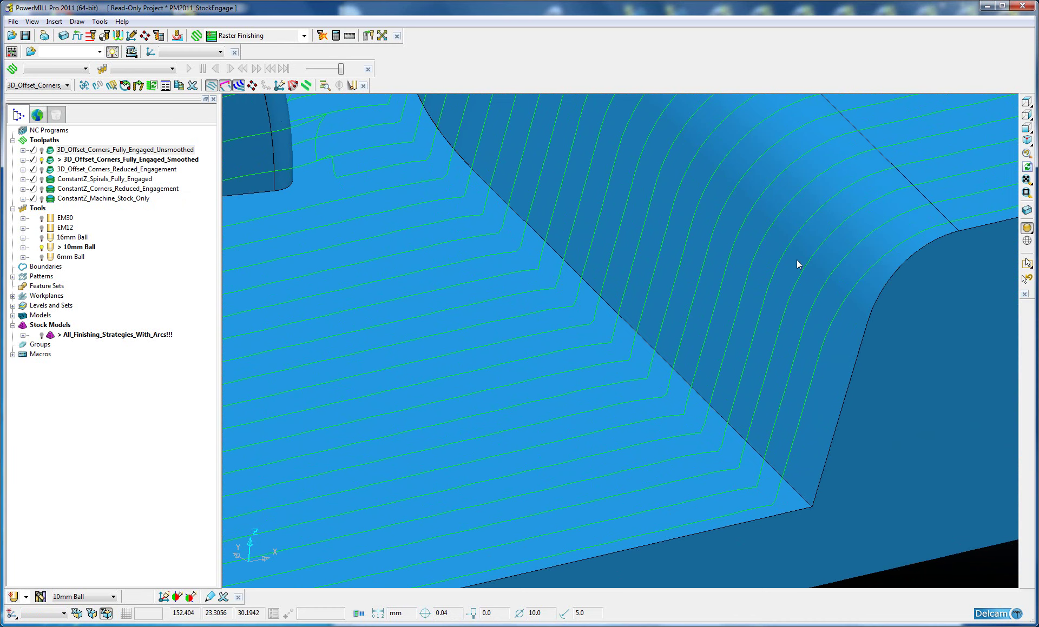
{"action": "middle_click_drag", "start_coordinate": [796, 259], "coordinate": [650, 220]}
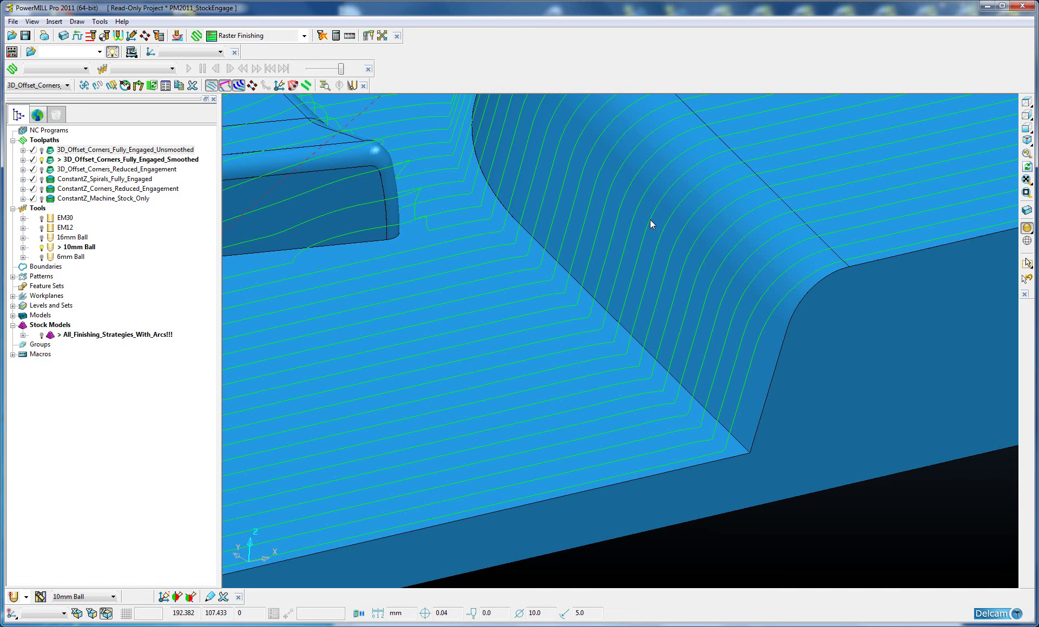
Activate 3D_Offset_Corners_Reduced_Engagement and pan across the pocket corner.
{"action": "left_click", "coordinate": [51, 171]}
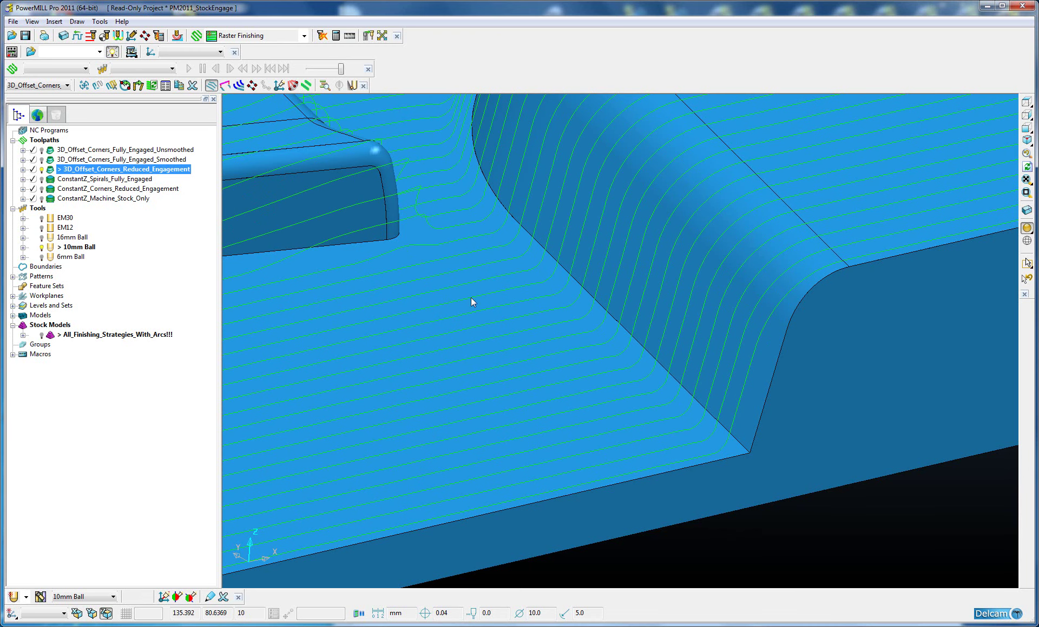
{"action": "scroll", "coordinate": [578, 353], "scroll_direction": "up", "scroll_amount": 2}
{"action": "middle_click_drag", "start_coordinate": [663, 252], "coordinate": [614, 301], "text": "shift"}
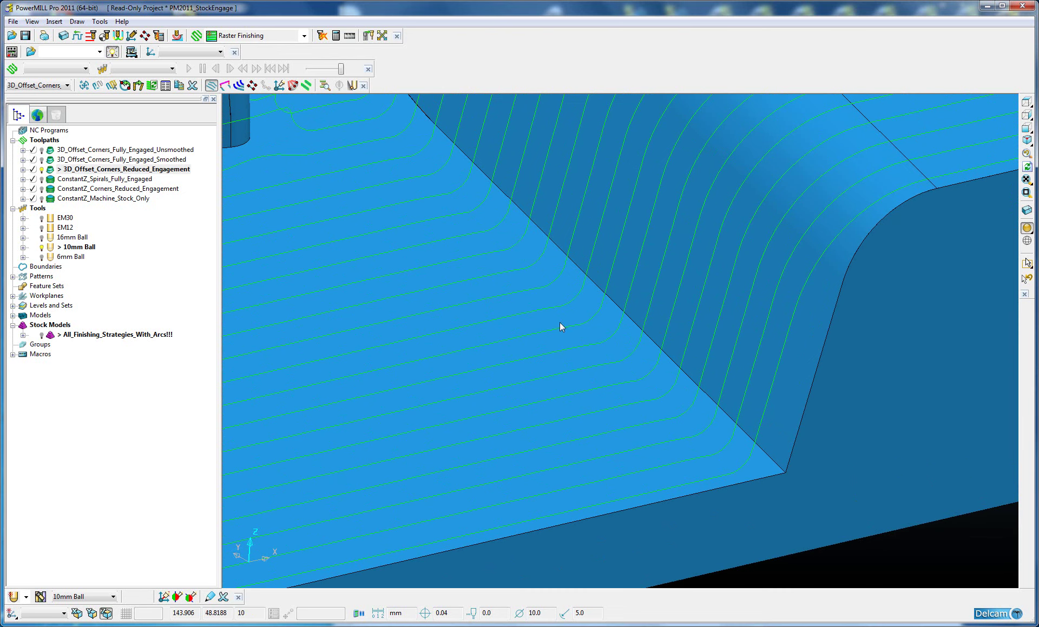
{"action": "scroll", "coordinate": [567, 298], "scroll_direction": "down", "scroll_amount": 2}
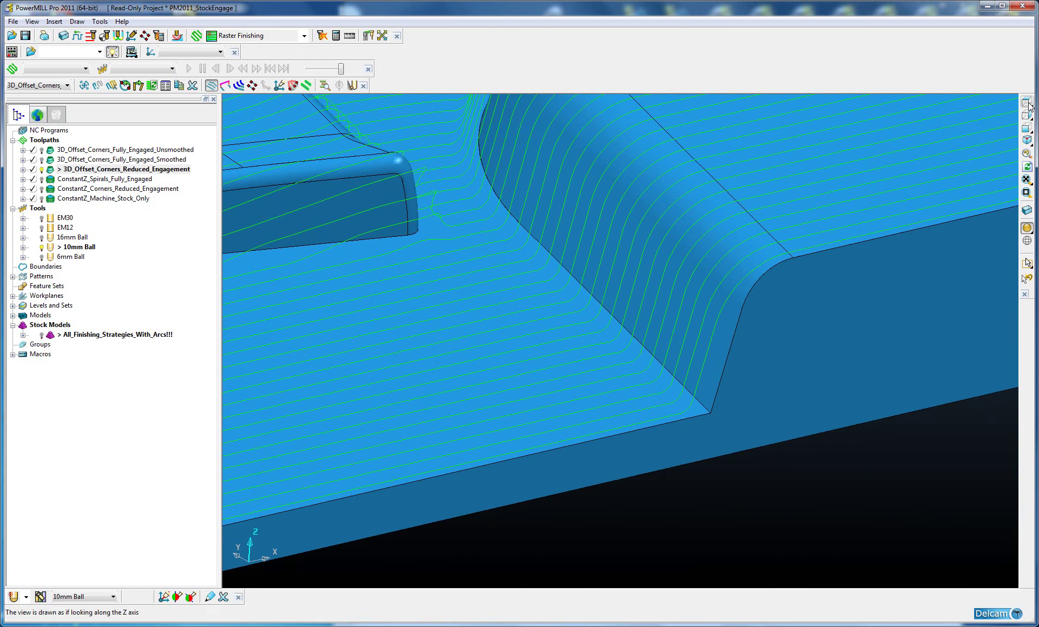
Draw the Smoothed toolpath alongside it and orbit to compare the wall and outer corner.
{"action": "left_click", "coordinate": [42, 160]}
{"action": "scroll", "coordinate": [586, 364], "scroll_direction": "up", "scroll_amount": 2}
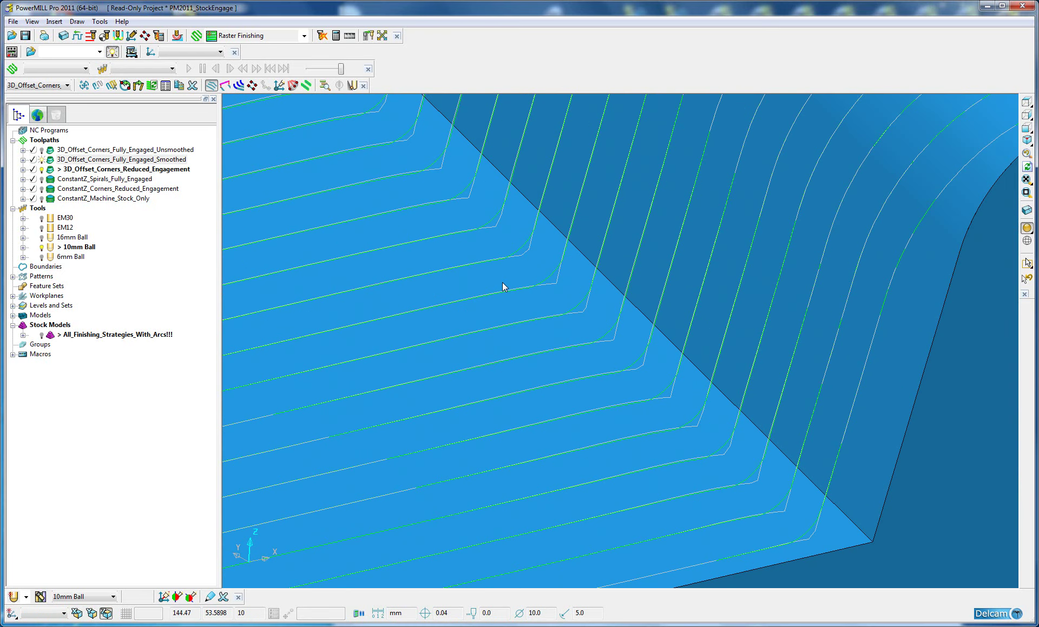
{"action": "middle_click_drag", "start_coordinate": [502, 287], "coordinate": [584, 339]}
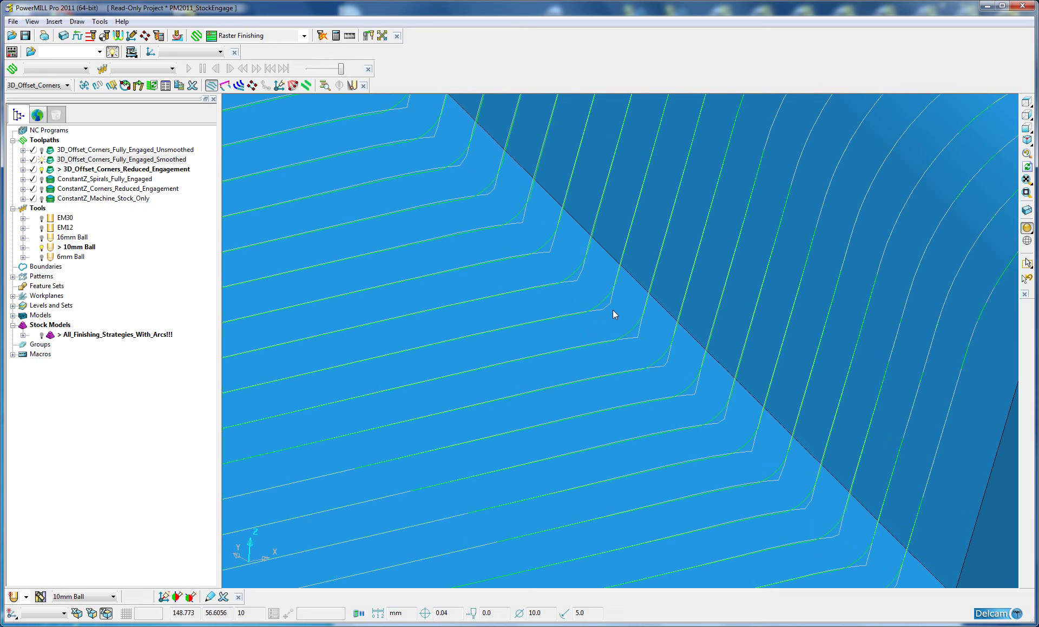
{"action": "middle_click_drag", "start_coordinate": [721, 434], "coordinate": [714, 379]}
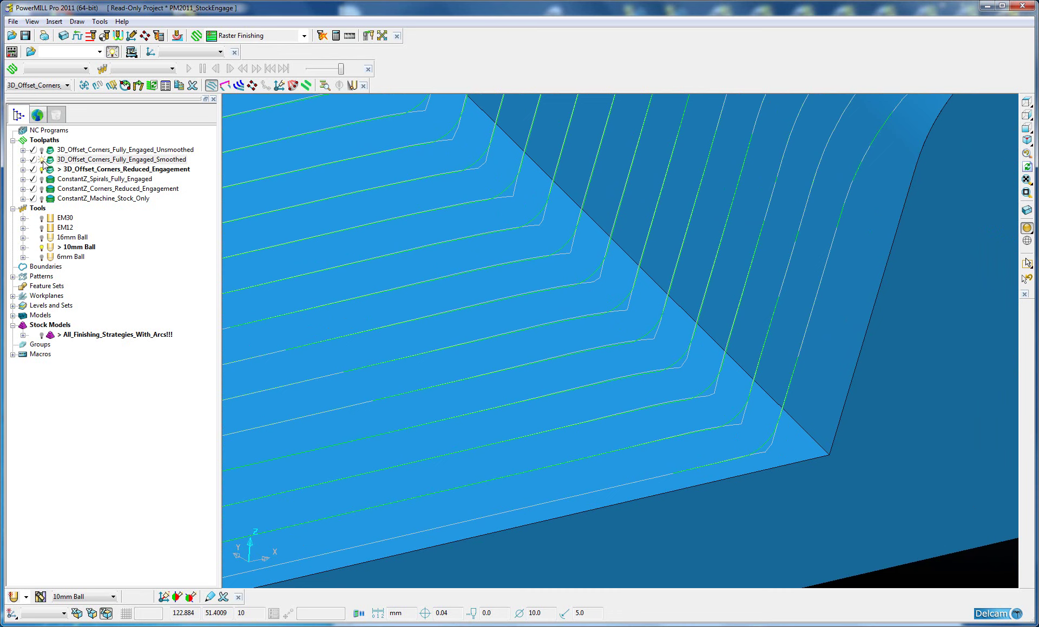
Hide the Smoothed toolpath and show the All_Finishing_Strategies_With_Arcs!!! stock model.
{"action": "left_click", "coordinate": [42, 162]}
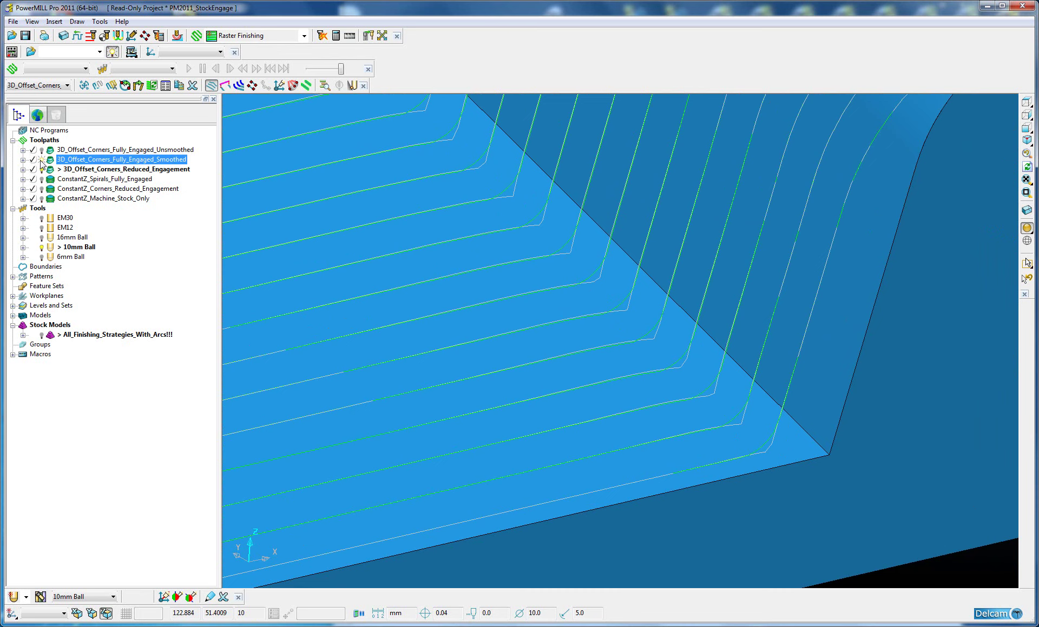
{"action": "left_click", "coordinate": [42, 162]}
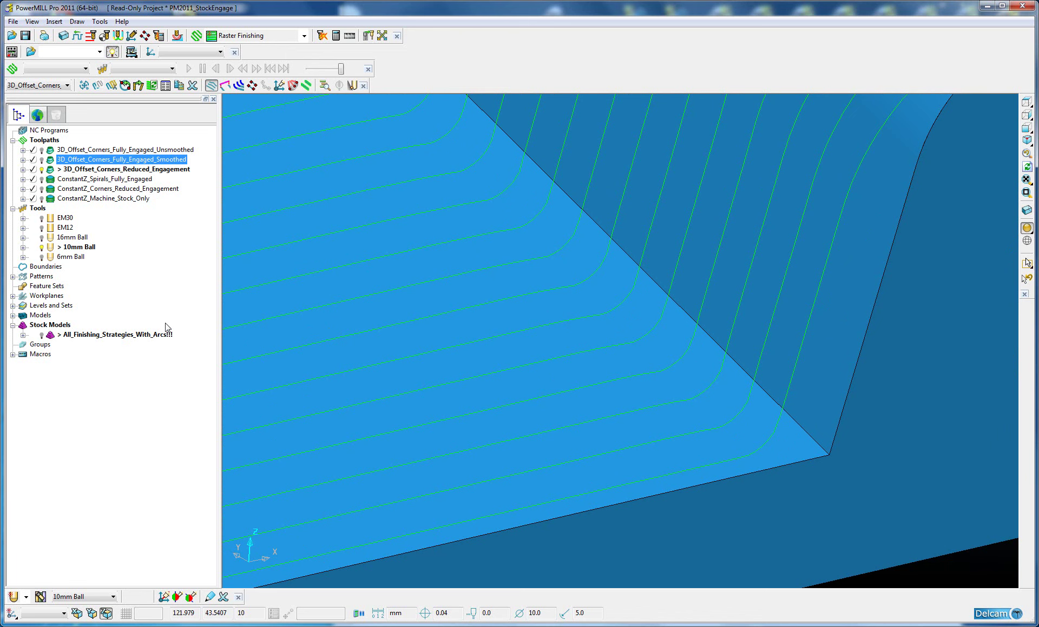
{"action": "left_click", "coordinate": [42, 335]}
{"action": "scroll", "coordinate": [577, 336], "scroll_direction": "down", "scroll_amount": 2}
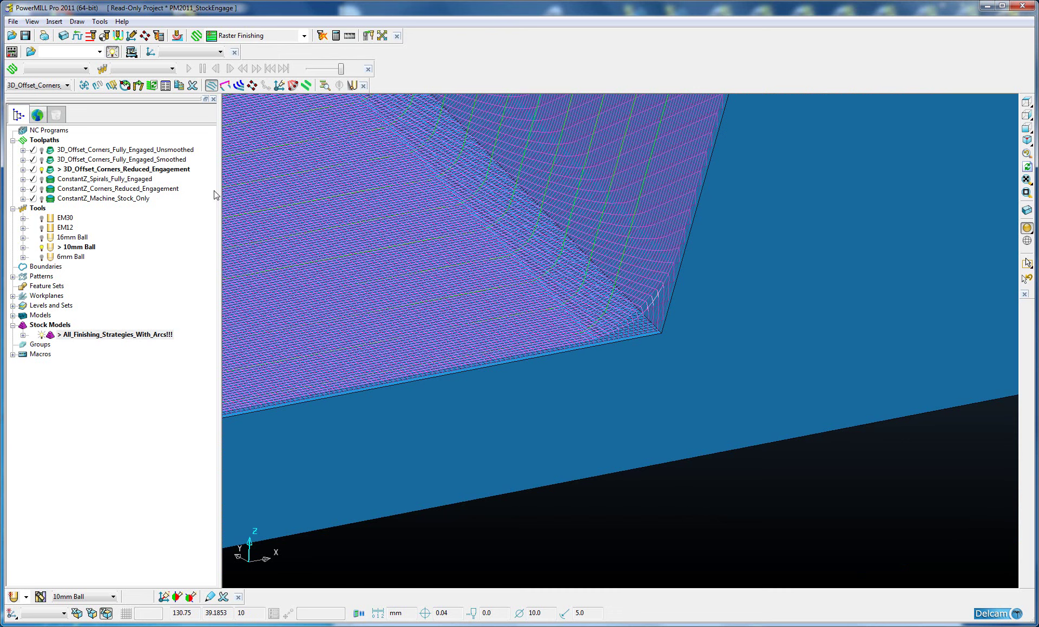
Open the reduced-engagement toolpath's Stock engagement settings to review its 0.6 depth of cut.
{"action": "right_click", "coordinate": [81, 169]}
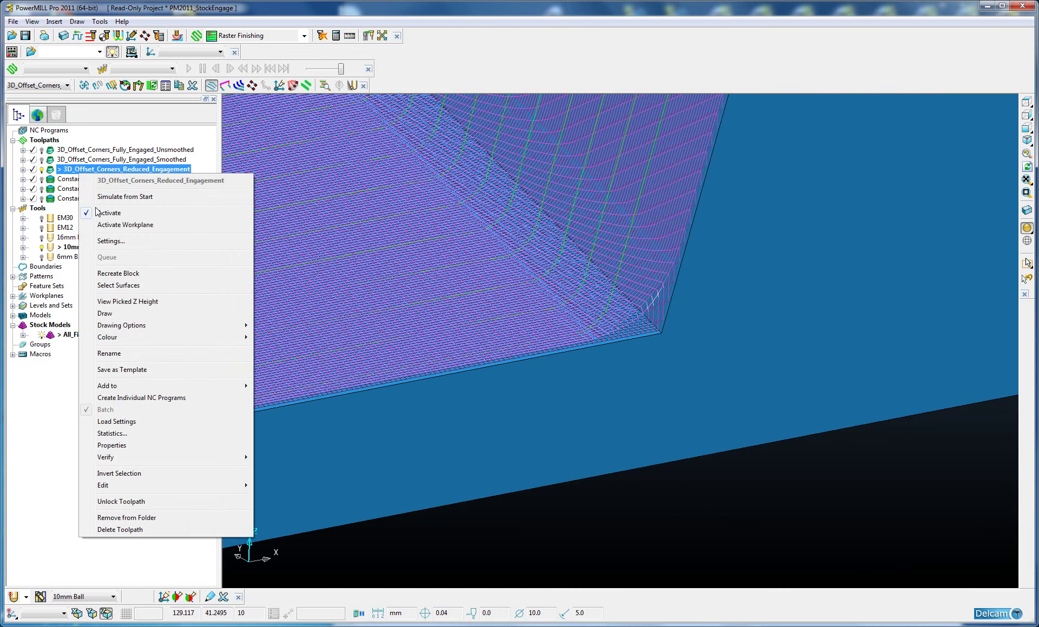
{"action": "left_click", "coordinate": [104, 242]}
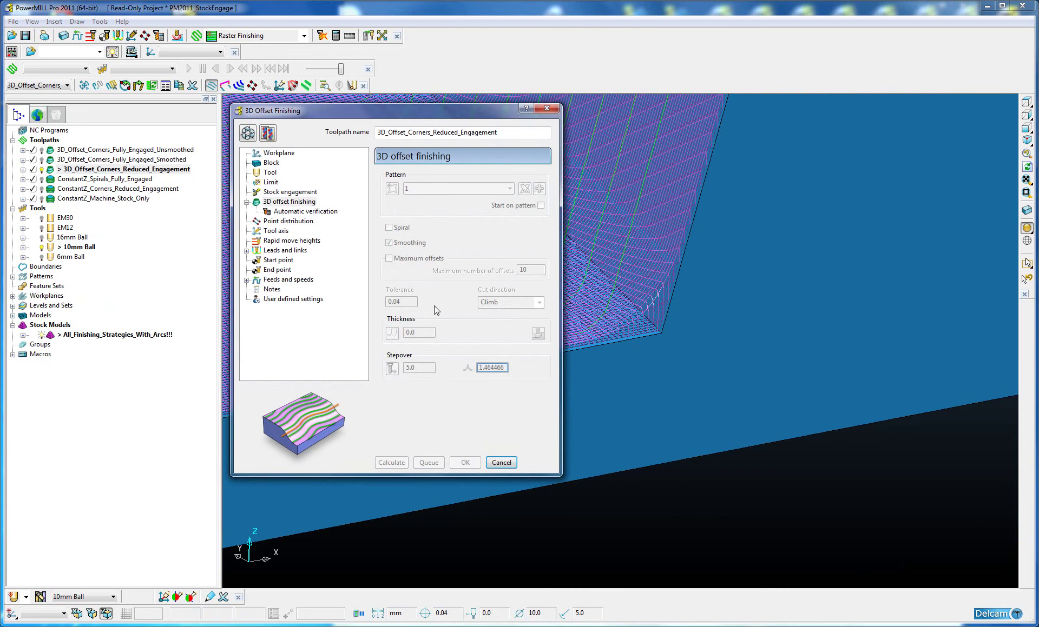
{"action": "middle_click_drag", "start_coordinate": [673, 277], "coordinate": [822, 367], "text": "shift"}
{"action": "left_click_drag", "start_coordinate": [417, 112], "coordinate": [290, 105]}
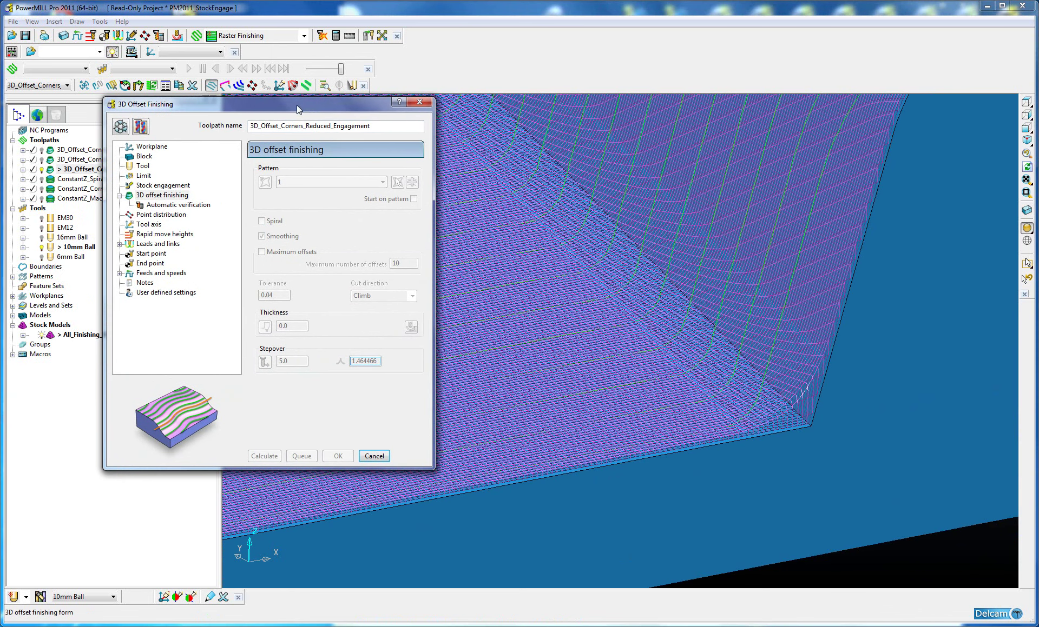
{"action": "left_click", "coordinate": [145, 186]}
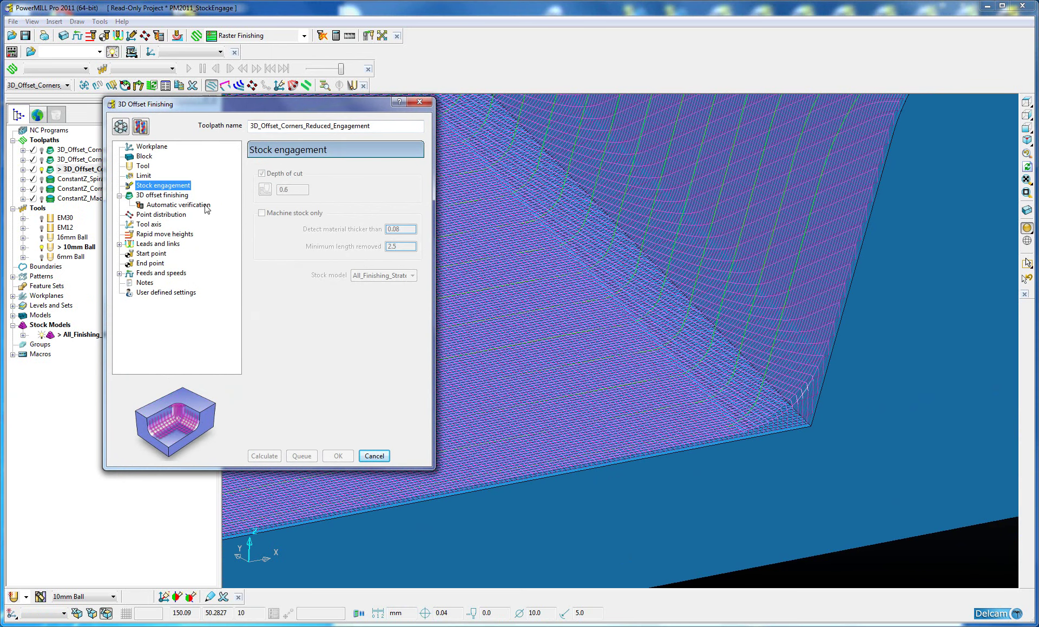
{"action": "left_click", "coordinate": [120, 129]}
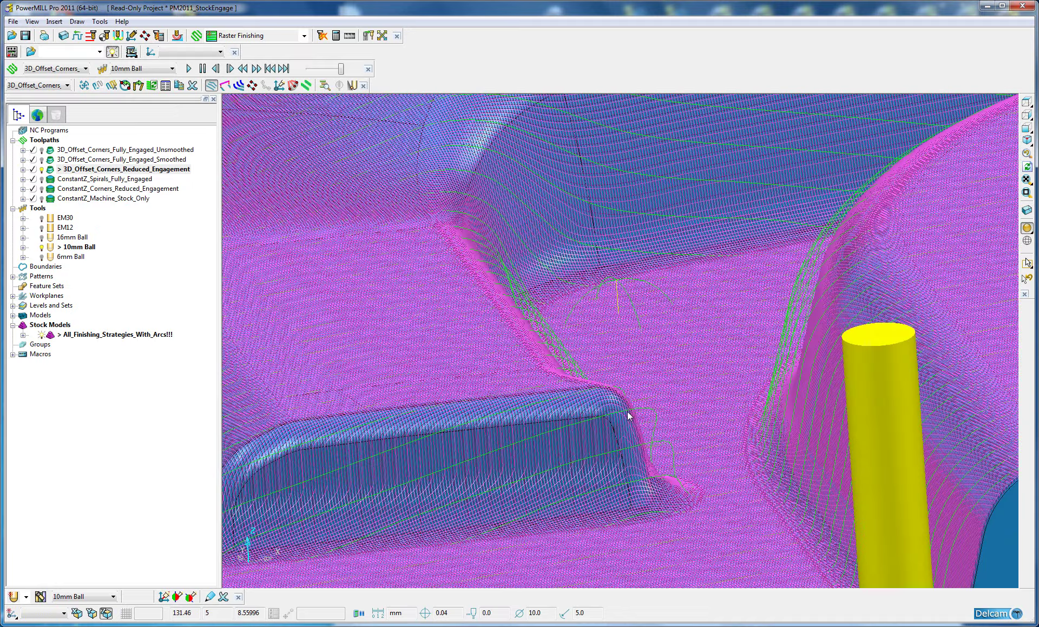
Zoom out to view the whole stock model.
{"action": "scroll", "coordinate": [561, 249], "scroll_direction": "down", "scroll_amount": 5}
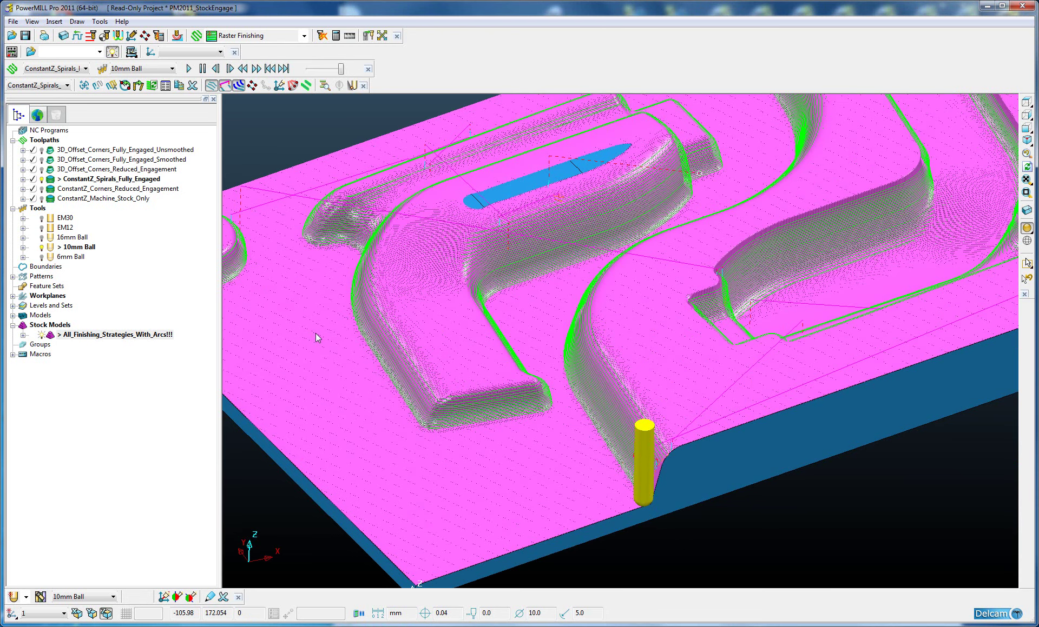
Hide the stock and simulate the spiral Constant Z toolpath from the nearest point at the wall corner.
{"action": "left_click", "coordinate": [42, 335]}
{"action": "scroll", "coordinate": [599, 423], "scroll_direction": "up", "scroll_amount": 5}
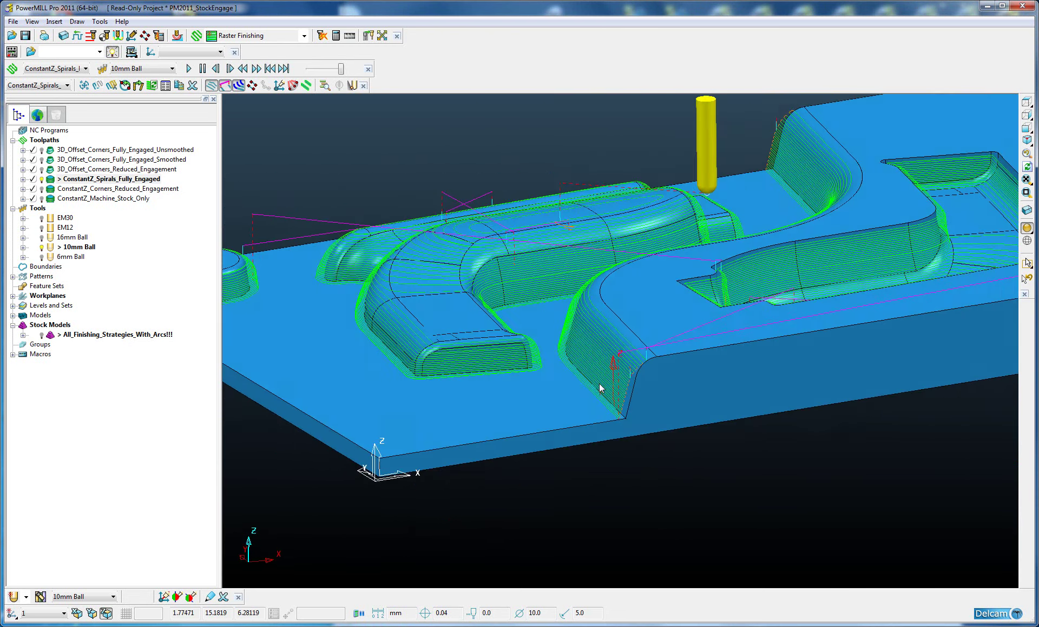
{"action": "scroll", "coordinate": [643, 377], "scroll_direction": "up", "scroll_amount": 4}
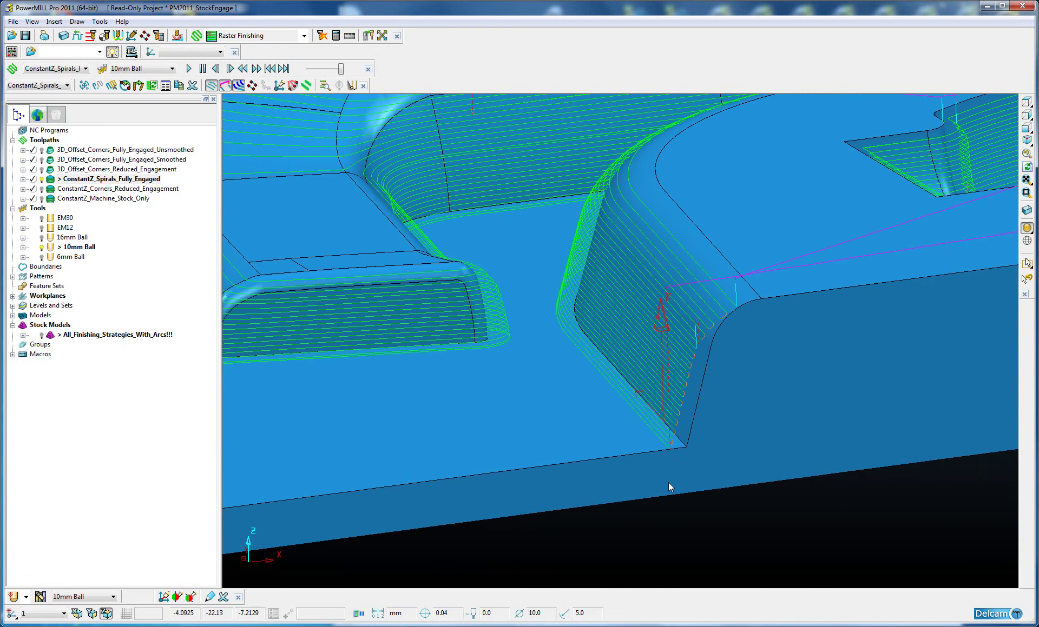
{"action": "scroll", "coordinate": [662, 475], "scroll_direction": "up", "scroll_amount": 3}
{"action": "scroll", "coordinate": [644, 415], "scroll_direction": "up", "scroll_amount": 4}
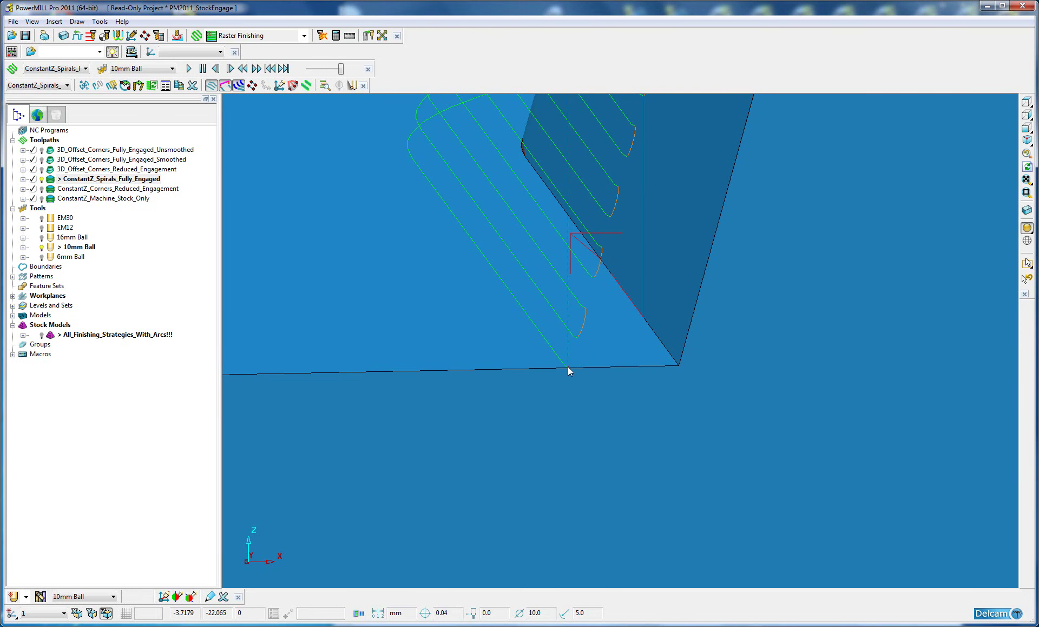
{"action": "right_click", "coordinate": [568, 371]}
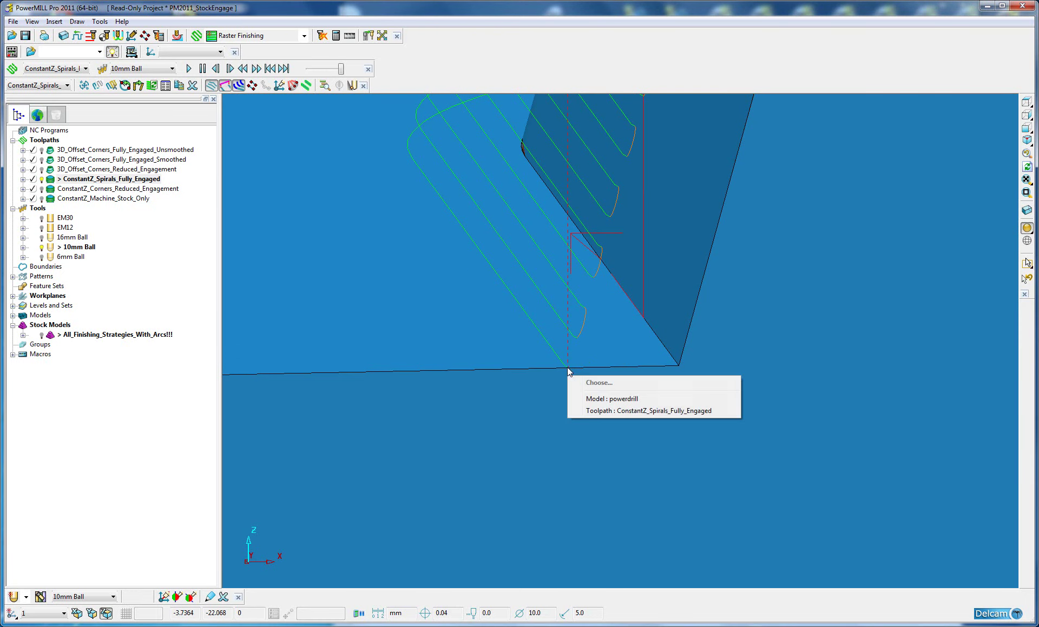
{"action": "left_click", "coordinate": [592, 411]}
{"action": "left_click", "coordinate": [600, 28]}
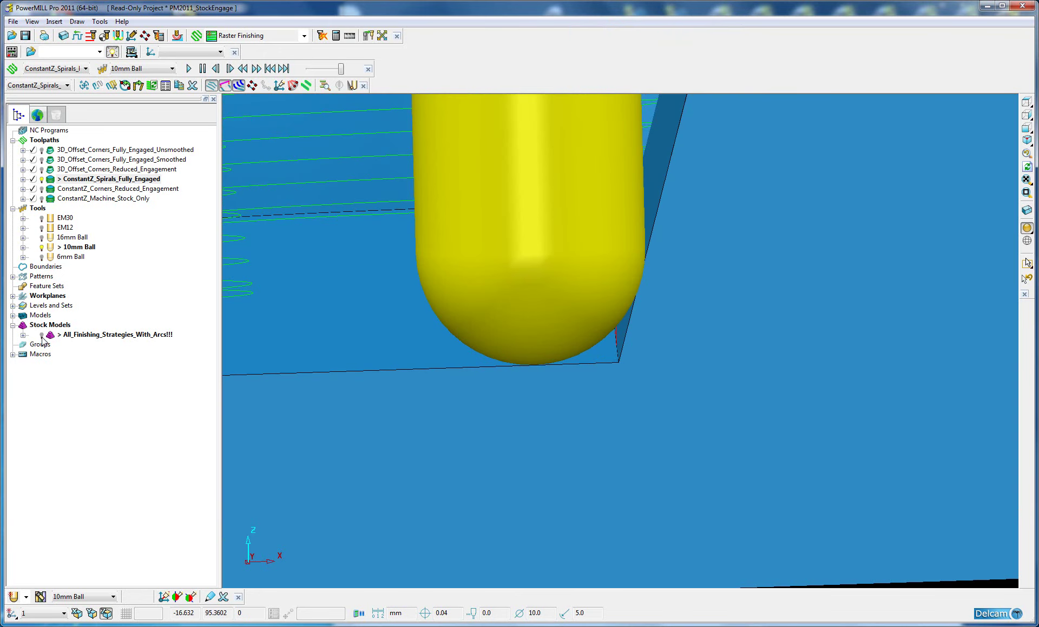
Show the stock, hide the 10mm Ball tool, and activate ConstantZ_Corners_Reduced_Engagement.
{"action": "left_click", "coordinate": [41, 335]}
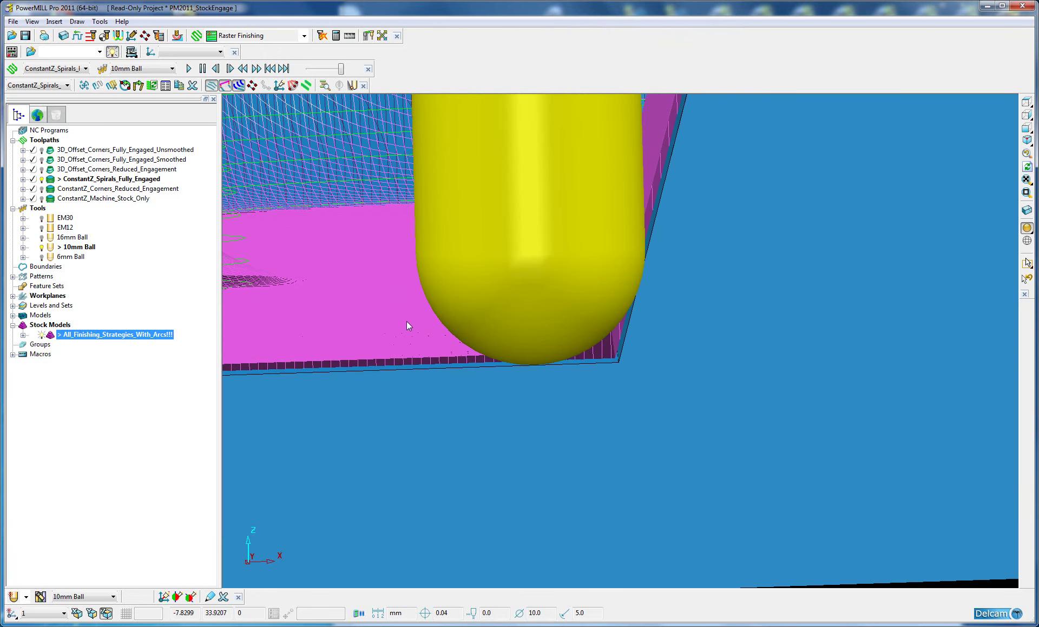
{"action": "left_click", "coordinate": [41, 248]}
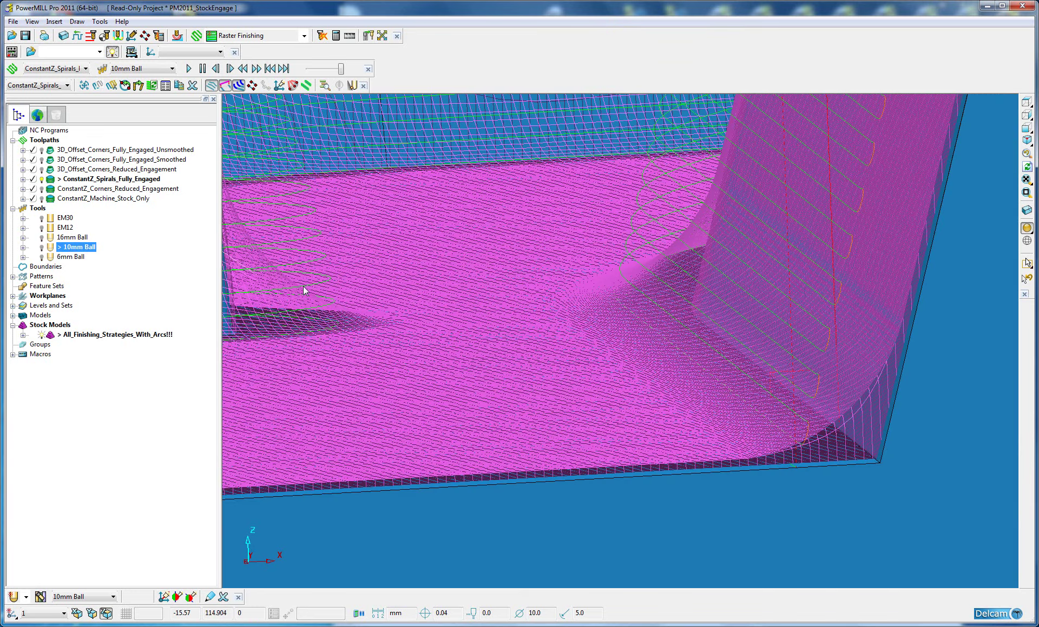
{"action": "double_click", "coordinate": [51, 190]}
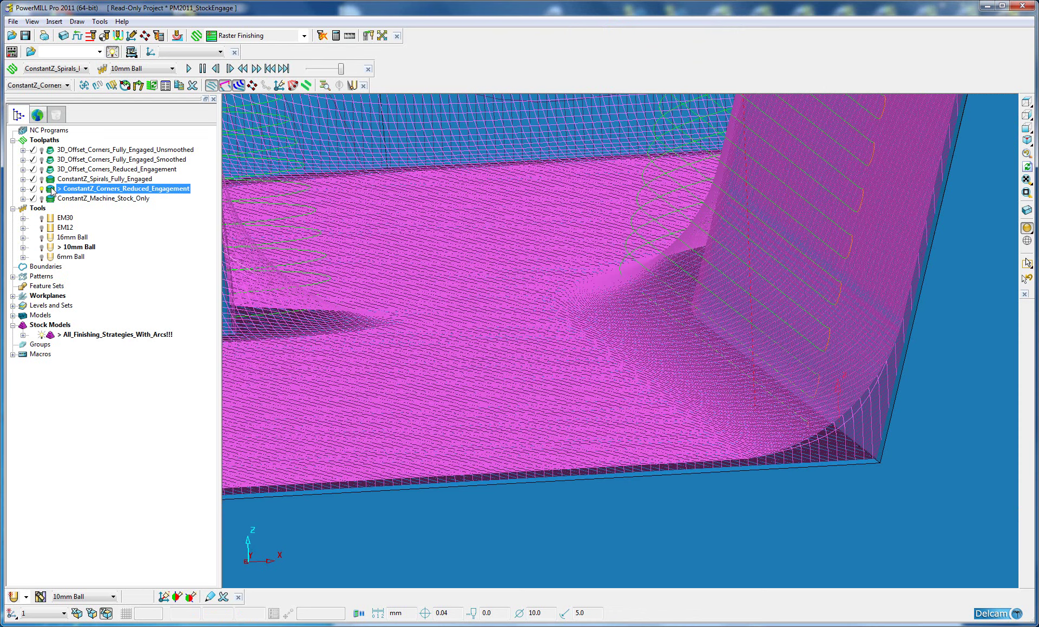
Review ConstantZ_Corners_Reduced_Engagement's stock engagement settings, cancel, and zoom onto the fillet corner.
{"action": "right_click", "coordinate": [53, 191]}
{"action": "left_click", "coordinate": [76, 262]}
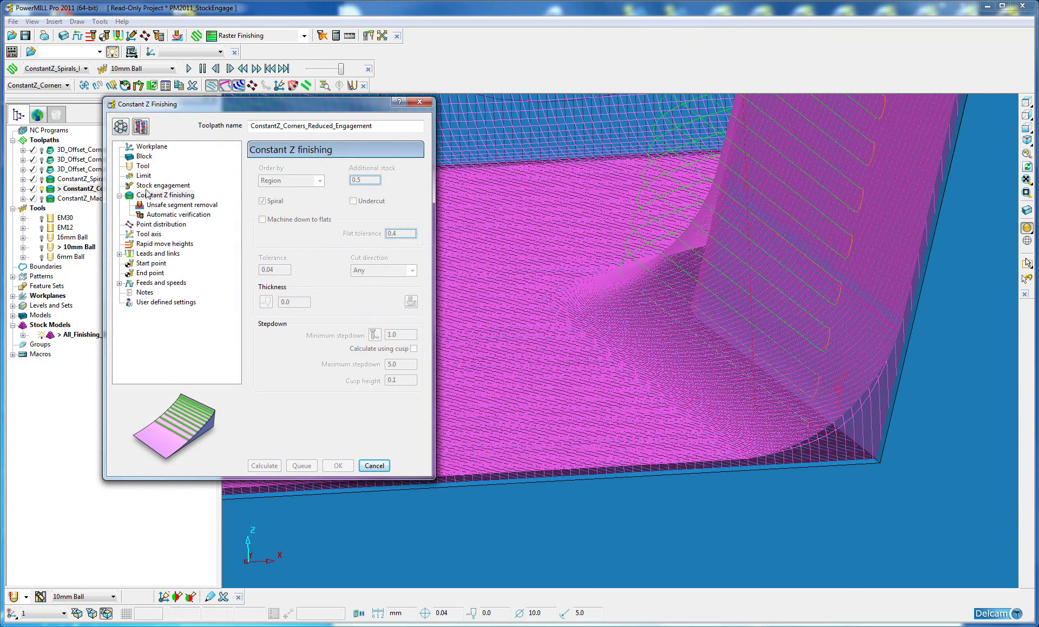
{"action": "left_click", "coordinate": [149, 186]}
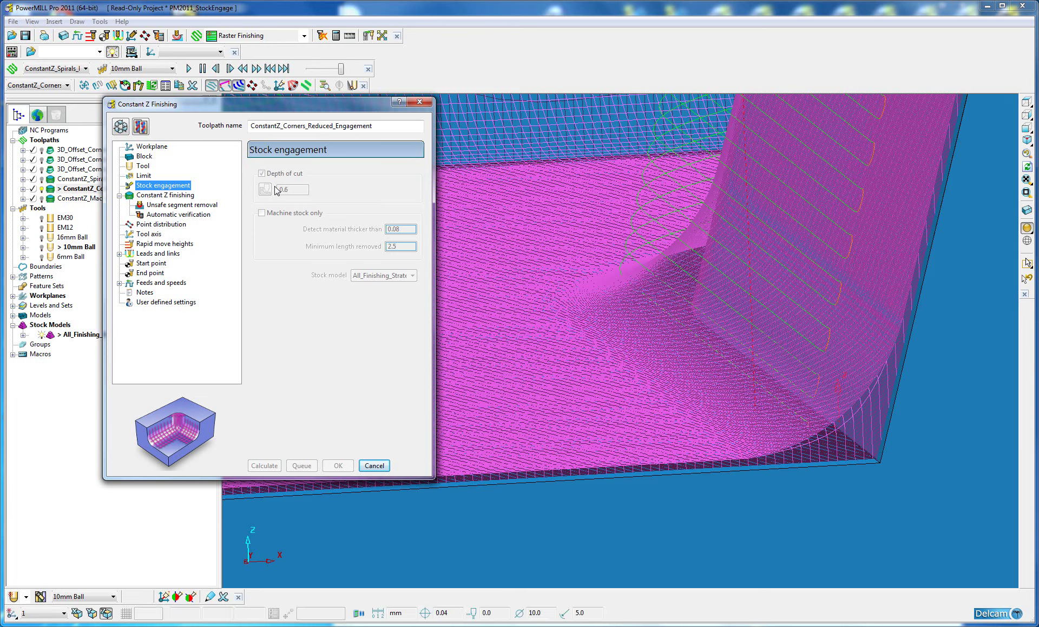
{"action": "left_click", "coordinate": [373, 467]}
{"action": "scroll", "coordinate": [622, 357], "scroll_direction": "down", "scroll_amount": 3}
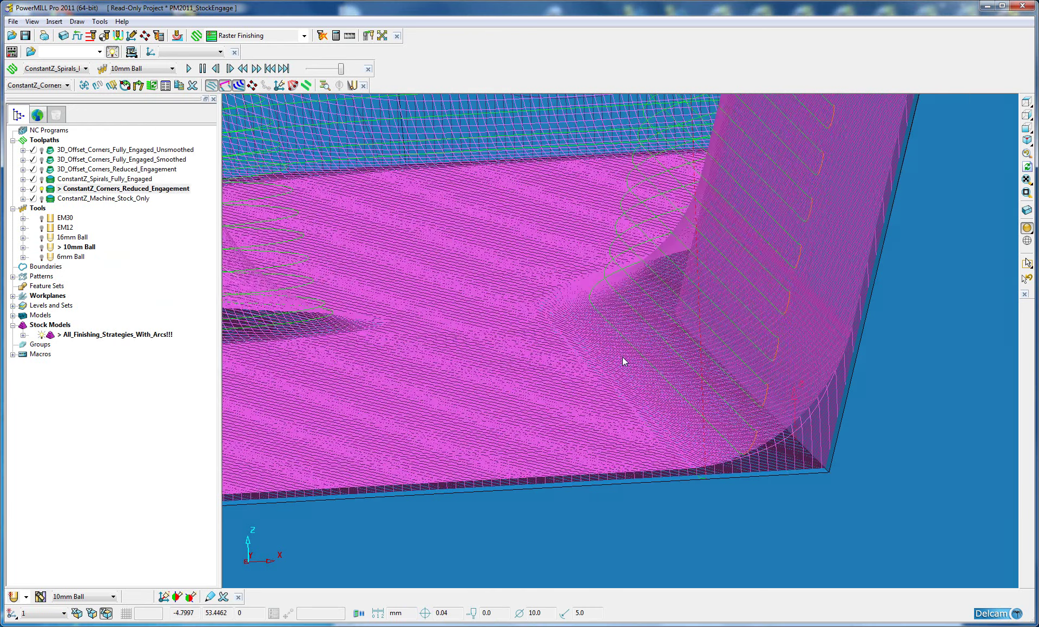
{"action": "scroll", "coordinate": [619, 357], "scroll_direction": "up", "scroll_amount": 5}
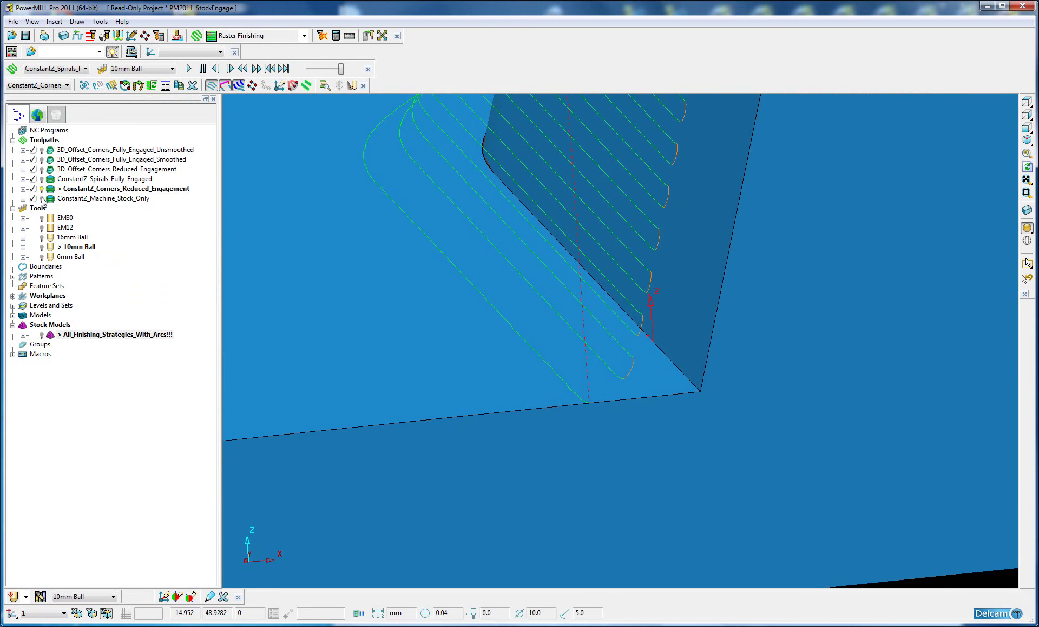
Draw ConstantZ_Machine_Stock_Only and select two of its loops around the rounded boss.
{"action": "left_click", "coordinate": [42, 199]}
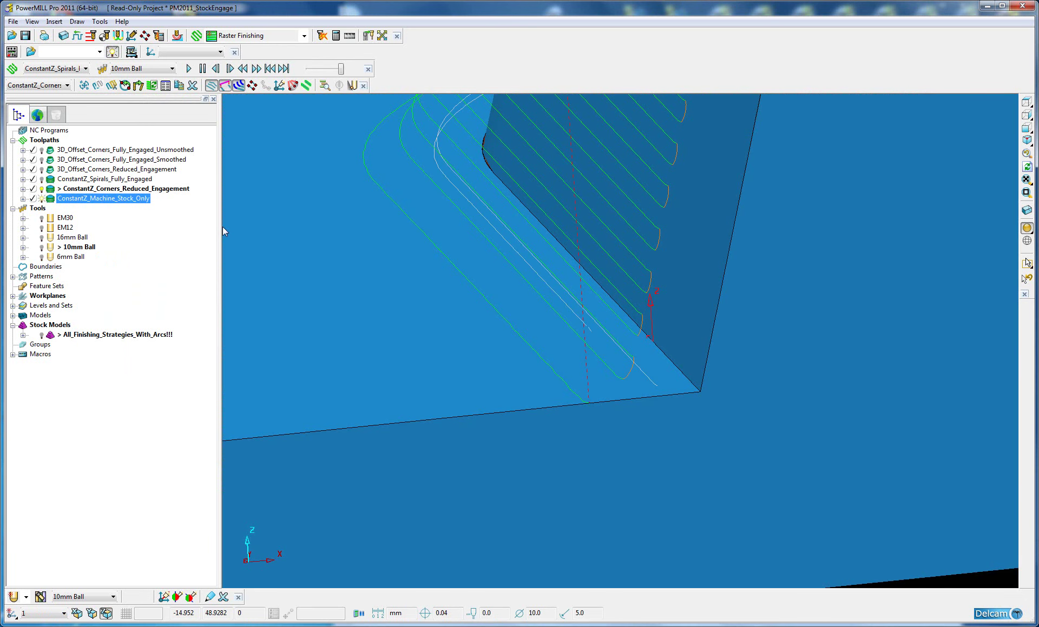
{"action": "scroll", "coordinate": [433, 281], "scroll_direction": "down", "scroll_amount": 3}
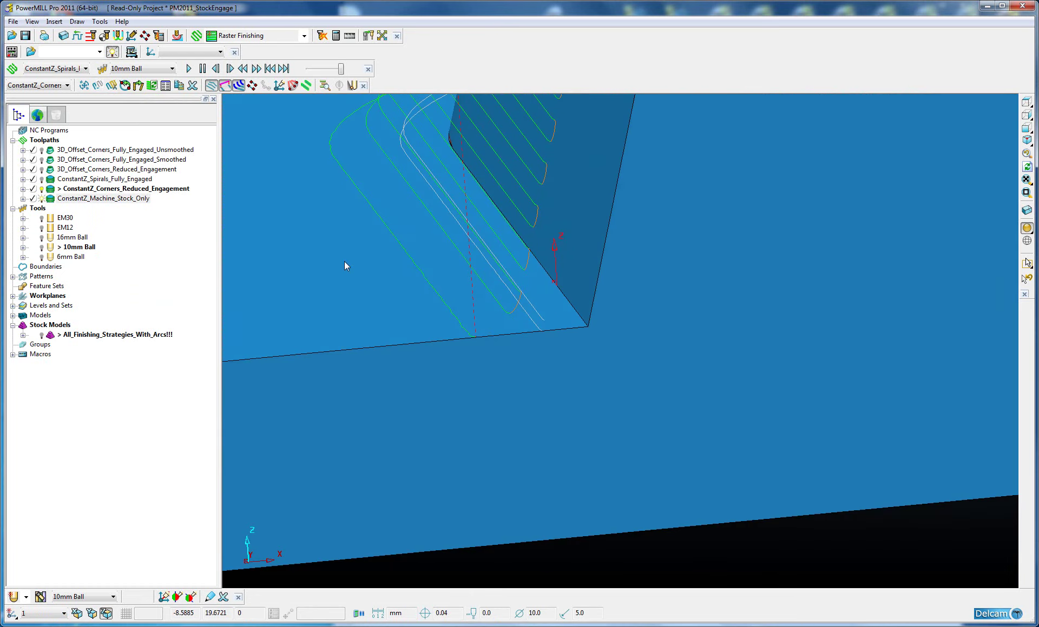
{"action": "middle_click_drag", "start_coordinate": [344, 265], "coordinate": [844, 394], "text": "shift"}
{"action": "scroll", "coordinate": [658, 342], "scroll_direction": "up", "scroll_amount": 3}
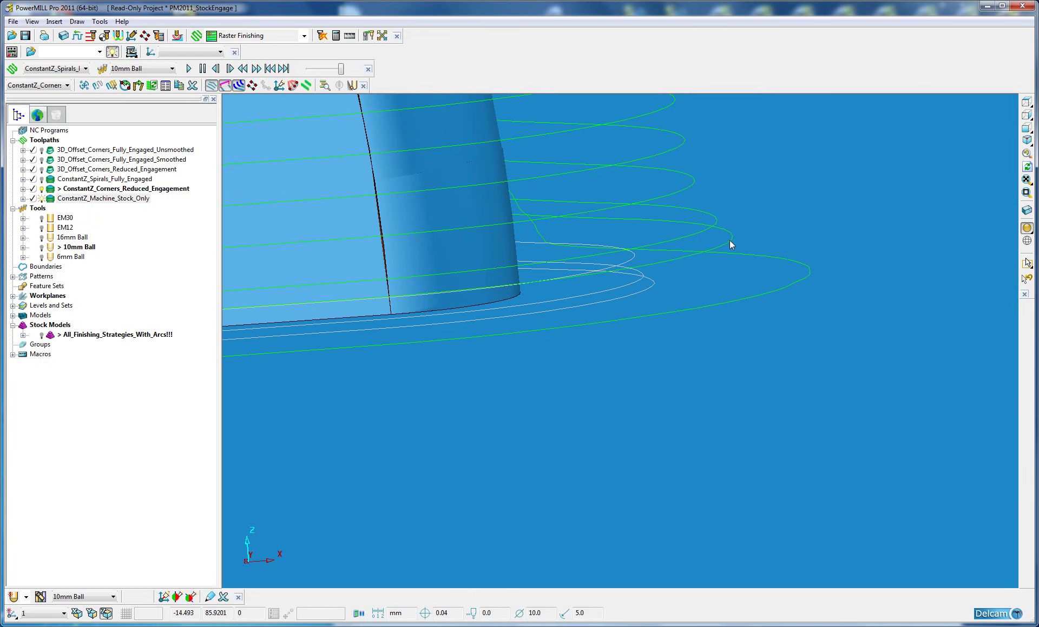
{"action": "left_click", "coordinate": [730, 240]}
{"action": "left_click", "coordinate": [794, 285]}
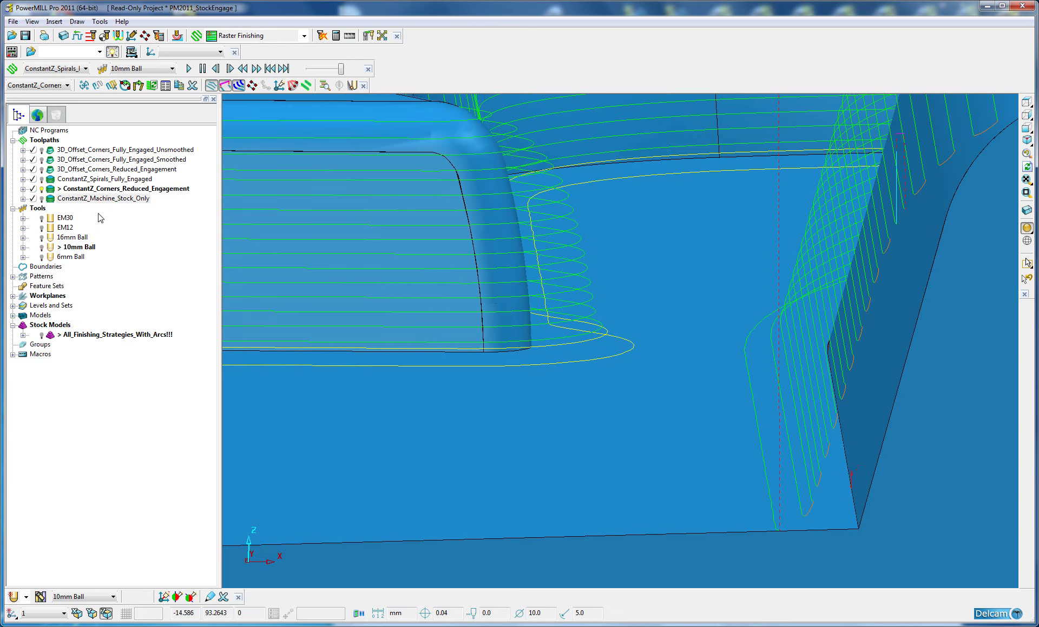
Display the stock model showing material remaining after the 10mm Ball step.
{"action": "left_click", "coordinate": [81, 335]}
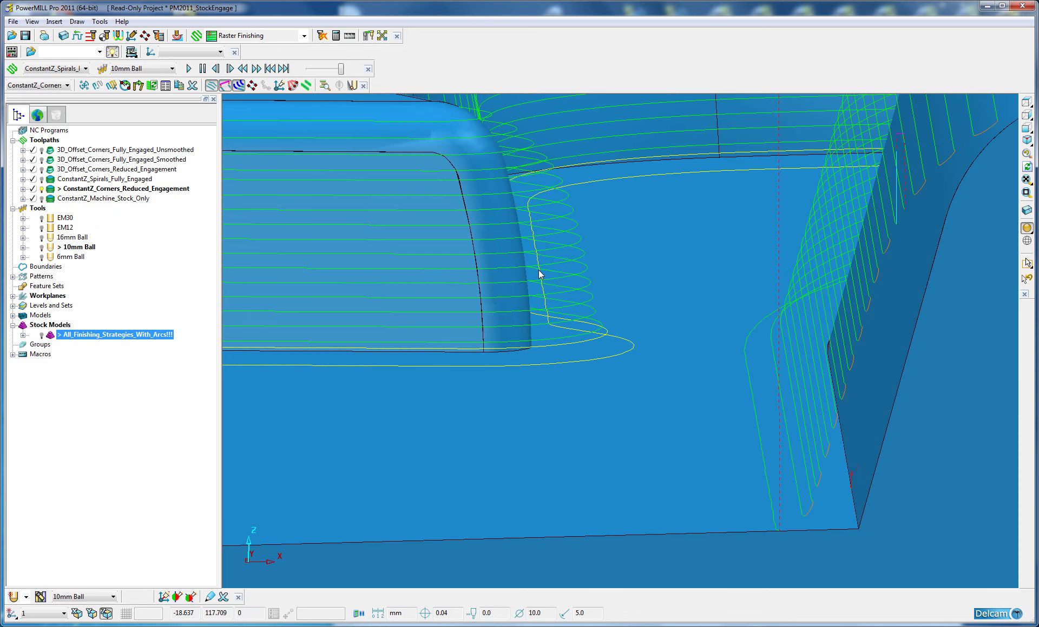
{"action": "left_click", "coordinate": [41, 335]}
{"action": "left_click", "coordinate": [22, 335]}
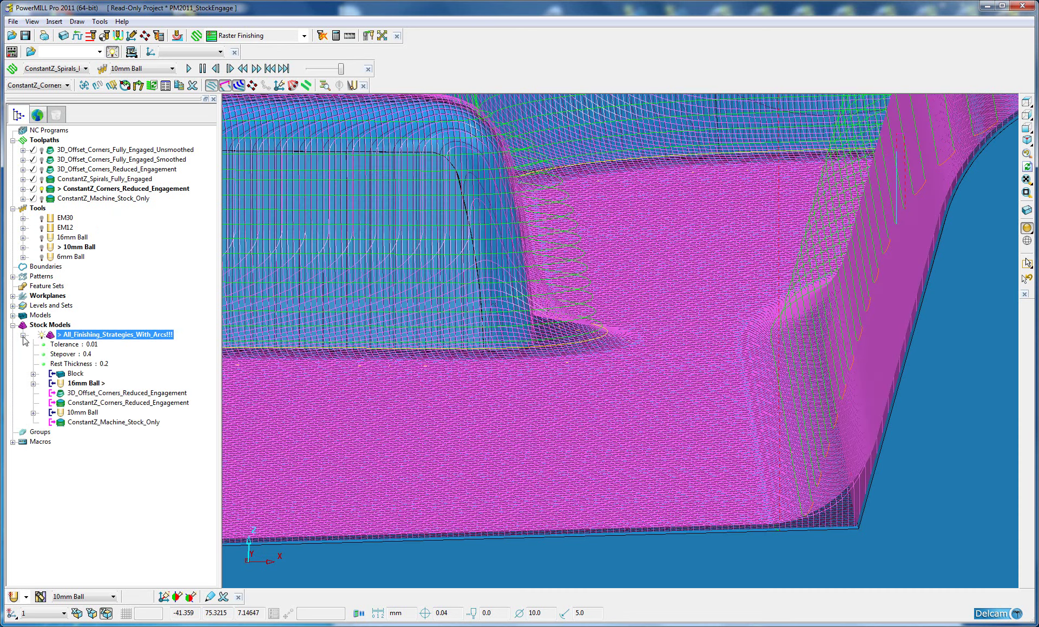
{"action": "left_click", "coordinate": [62, 415]}
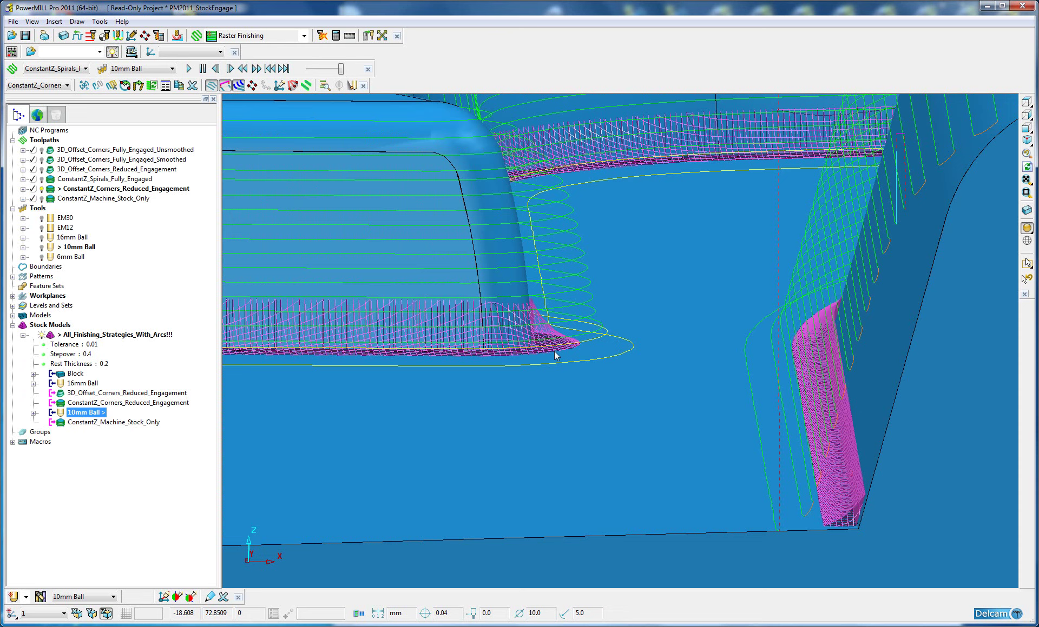
{"action": "left_click", "coordinate": [33, 414]}
{"action": "left_click", "coordinate": [33, 413]}
Hide ConstantZ_Corners_Reduced_Engagement and orbit to inspect the thin rest stock along the wall fillets.
{"action": "middle_click_drag", "start_coordinate": [652, 335], "coordinate": [667, 405]}
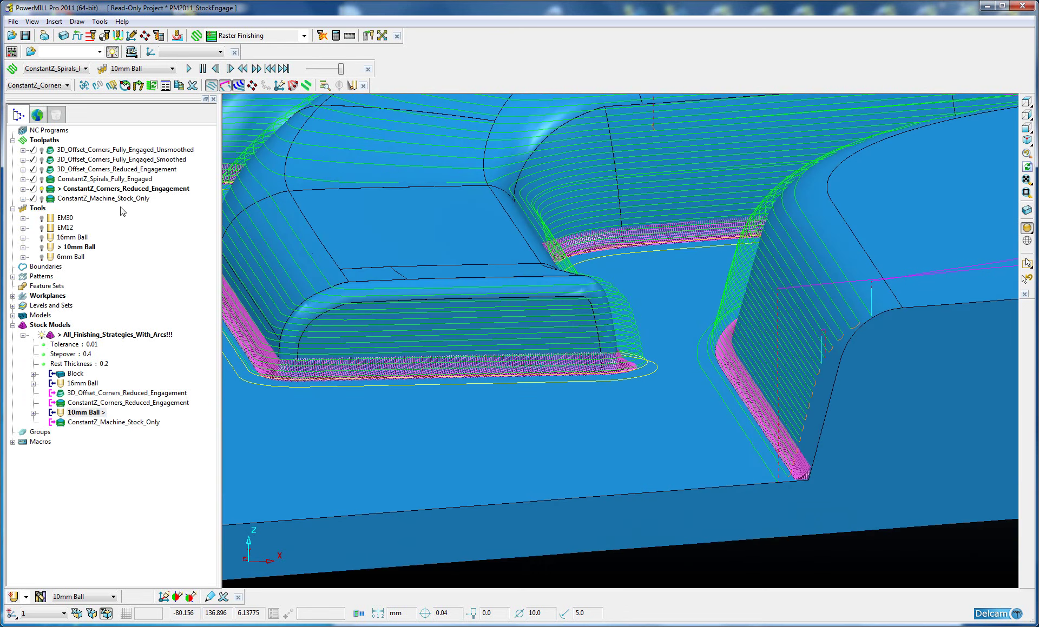
{"action": "left_click", "coordinate": [42, 189]}
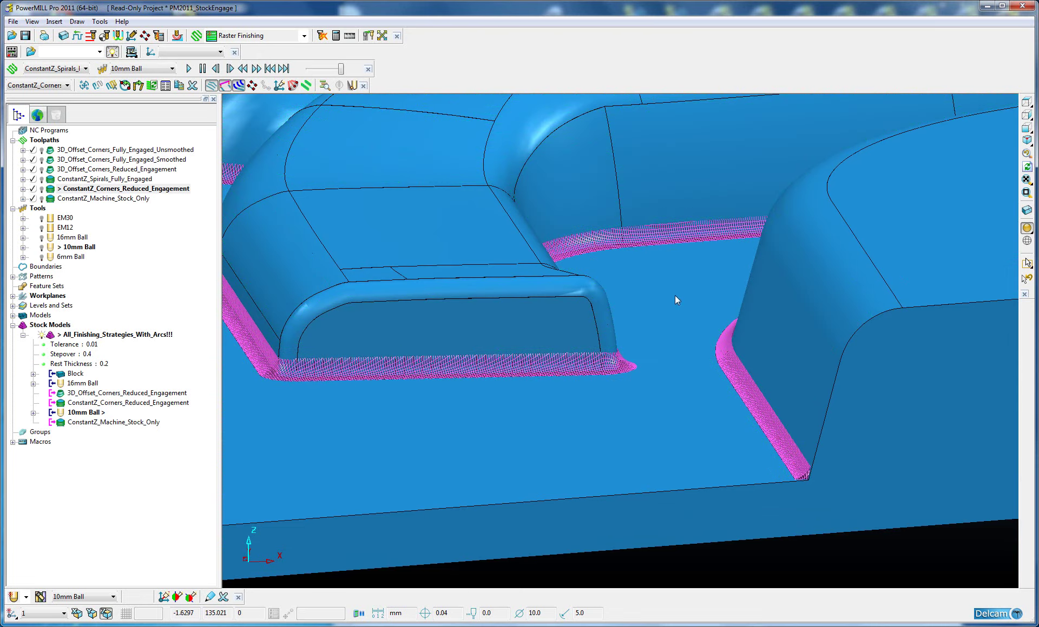
{"action": "scroll", "coordinate": [674, 295], "scroll_direction": "down", "scroll_amount": 3}
{"action": "middle_click_drag", "start_coordinate": [669, 279], "coordinate": [641, 269]}
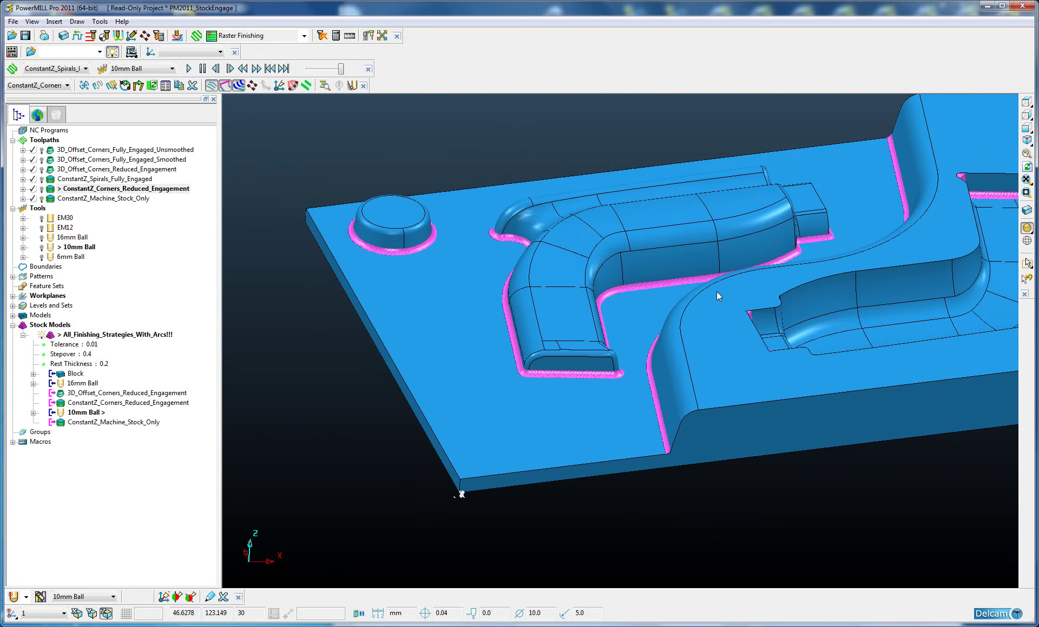
{"action": "mouse_move", "coordinate": [716, 291]}
{"action": "middle_mouse_down"}
{"action": "mouse_move", "coordinate": [655, 312]}
{"action": "mouse_move", "coordinate": [792, 367]}
{"action": "middle_mouse_up"}
{"action": "scroll", "coordinate": [789, 368], "scroll_direction": "up", "scroll_amount": 2}
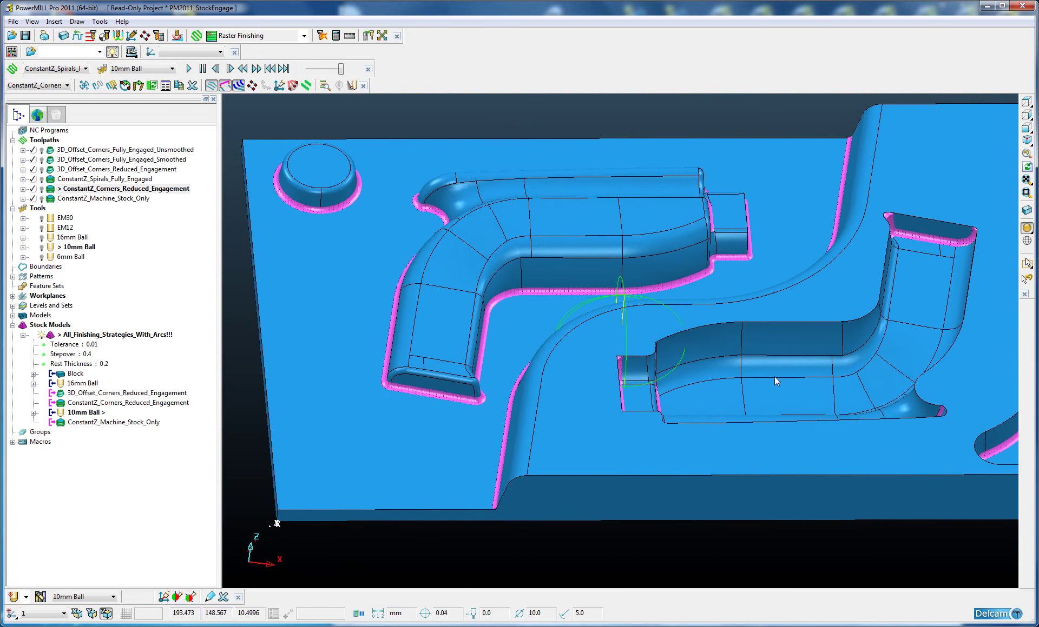
{"action": "scroll", "coordinate": [613, 354], "scroll_direction": "up", "scroll_amount": 2}
{"action": "scroll", "coordinate": [719, 270], "scroll_direction": "up", "scroll_amount": 3}
{"action": "scroll", "coordinate": [732, 245], "scroll_direction": "up", "scroll_amount": 2}
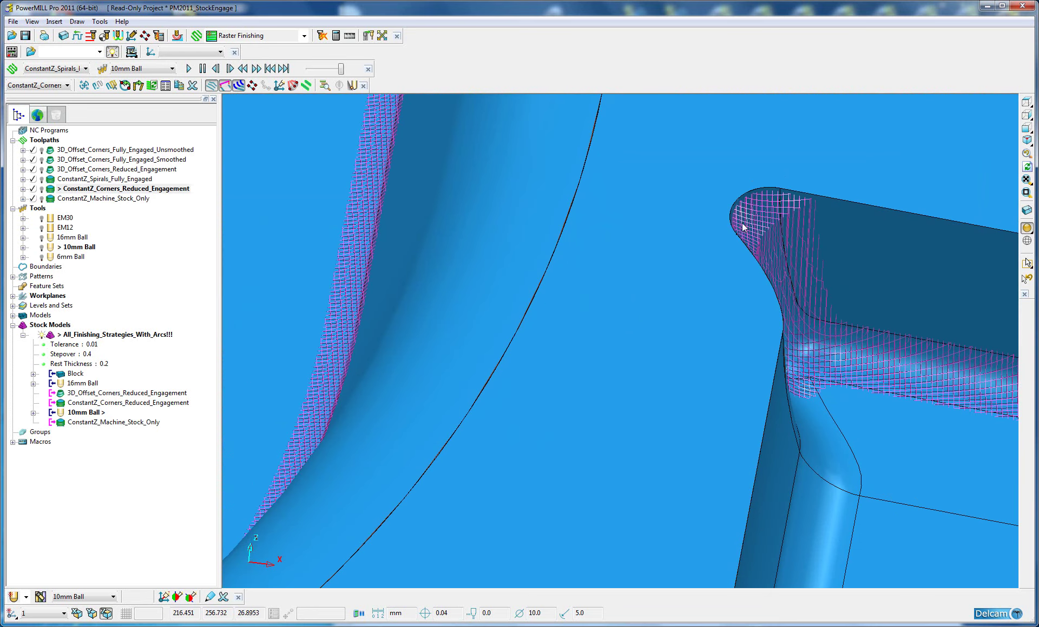
{"action": "scroll", "coordinate": [683, 303], "scroll_direction": "down", "scroll_amount": 6}
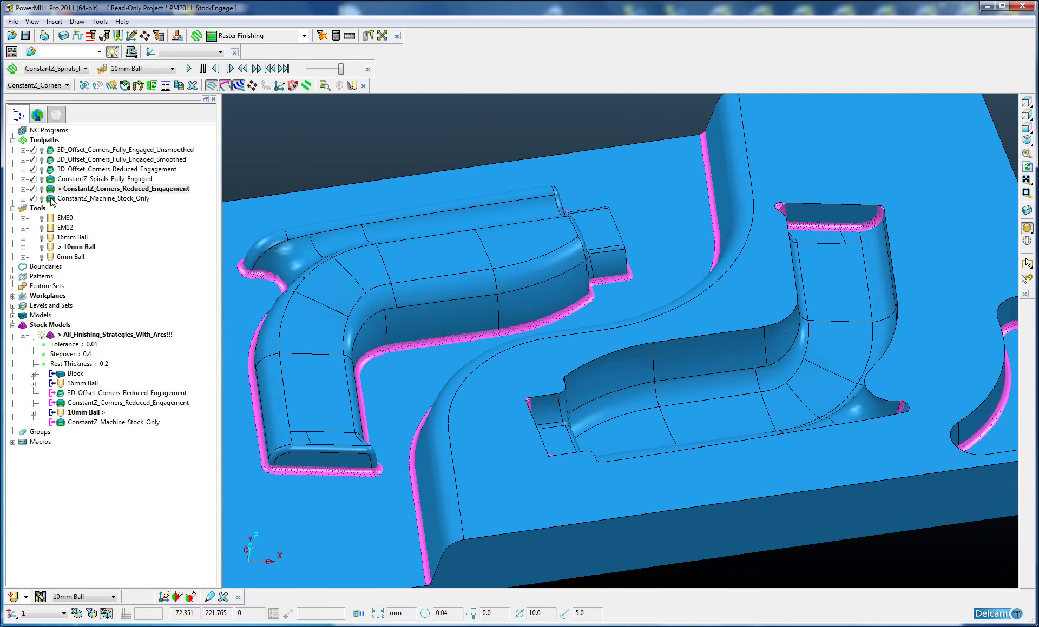
Activate ConstantZ_Machine_Stock_Only and review its stock engagement: stock only, thicker than 0.2, minimum length 20.0.
{"action": "double_click", "coordinate": [52, 199]}
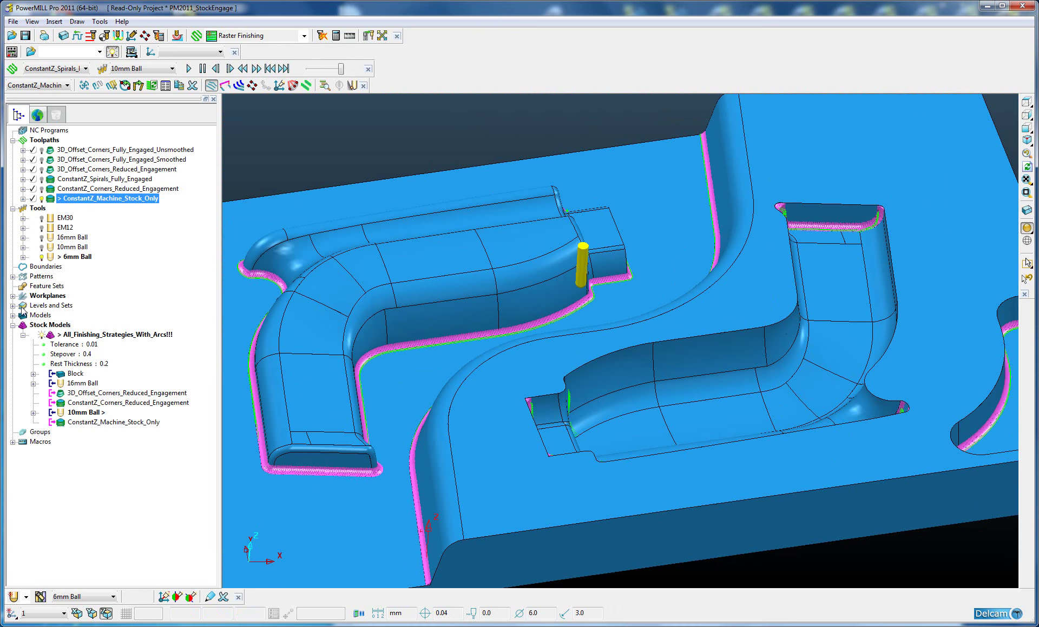
{"action": "right_click", "coordinate": [52, 202]}
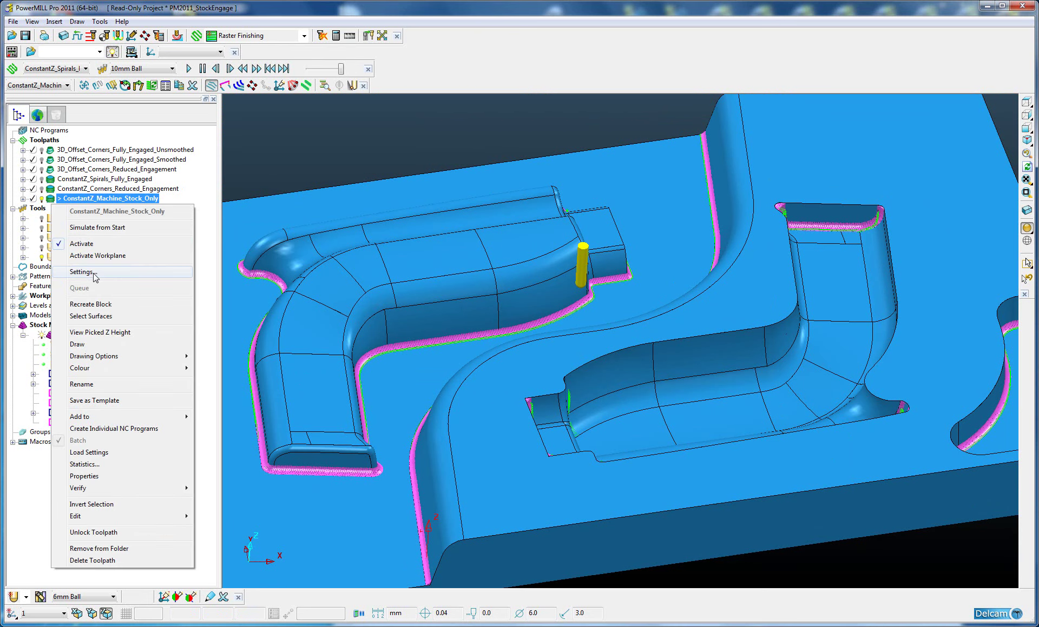
{"action": "left_click", "coordinate": [335, 209]}
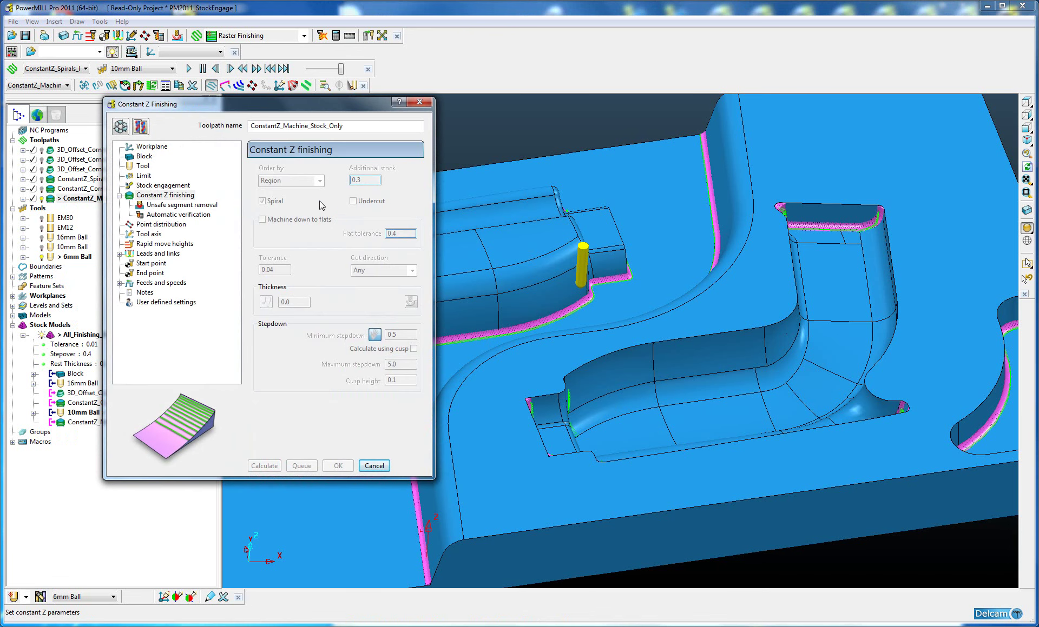
{"action": "left_click", "coordinate": [155, 190]}
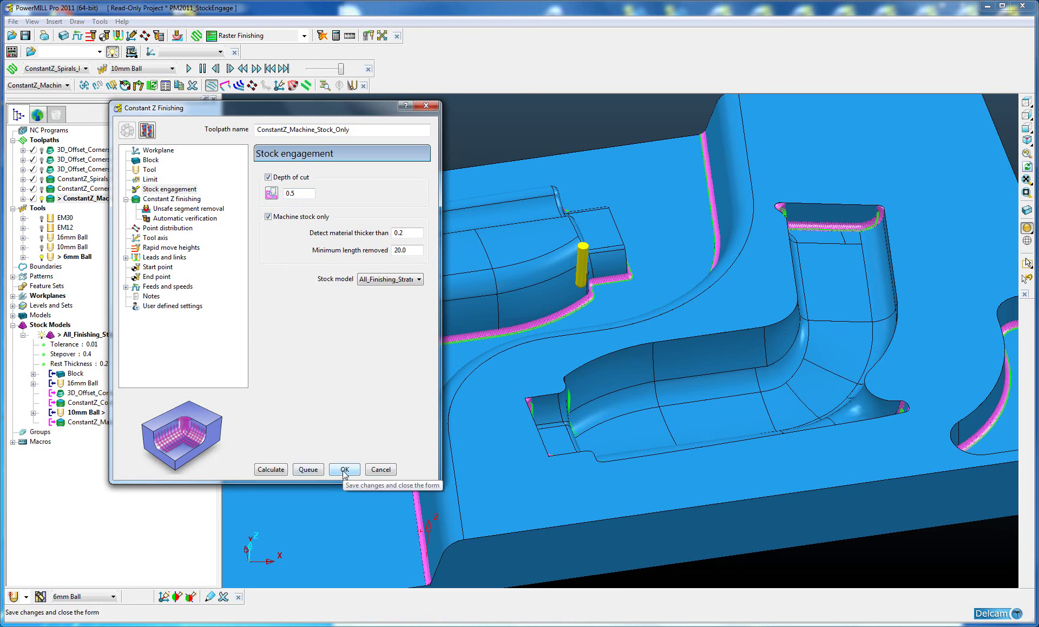
{"action": "left_click", "coordinate": [151, 180]}
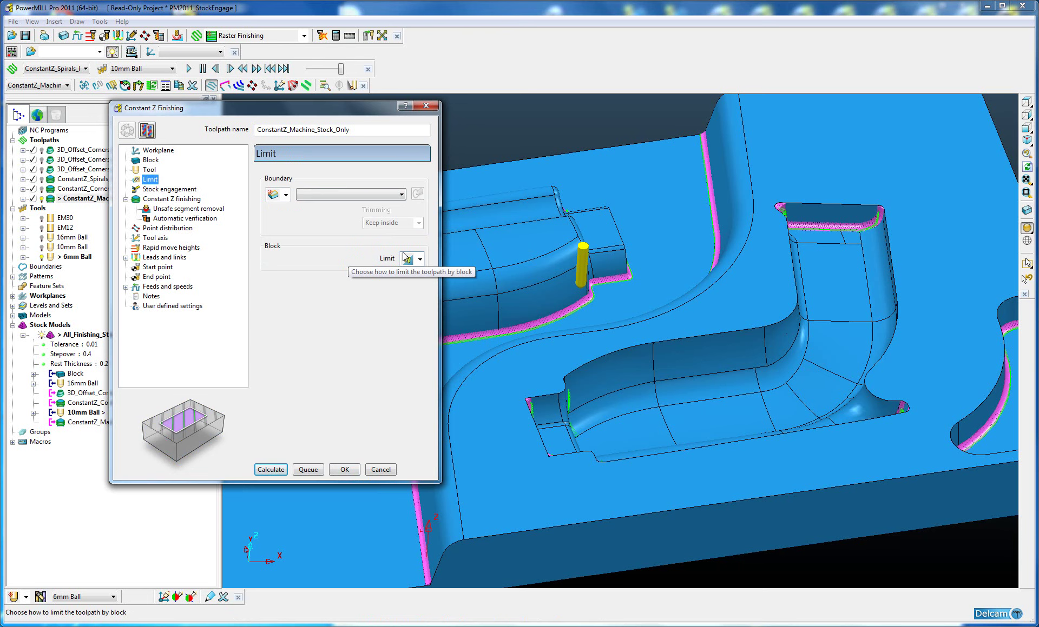
{"action": "left_click", "coordinate": [164, 190]}
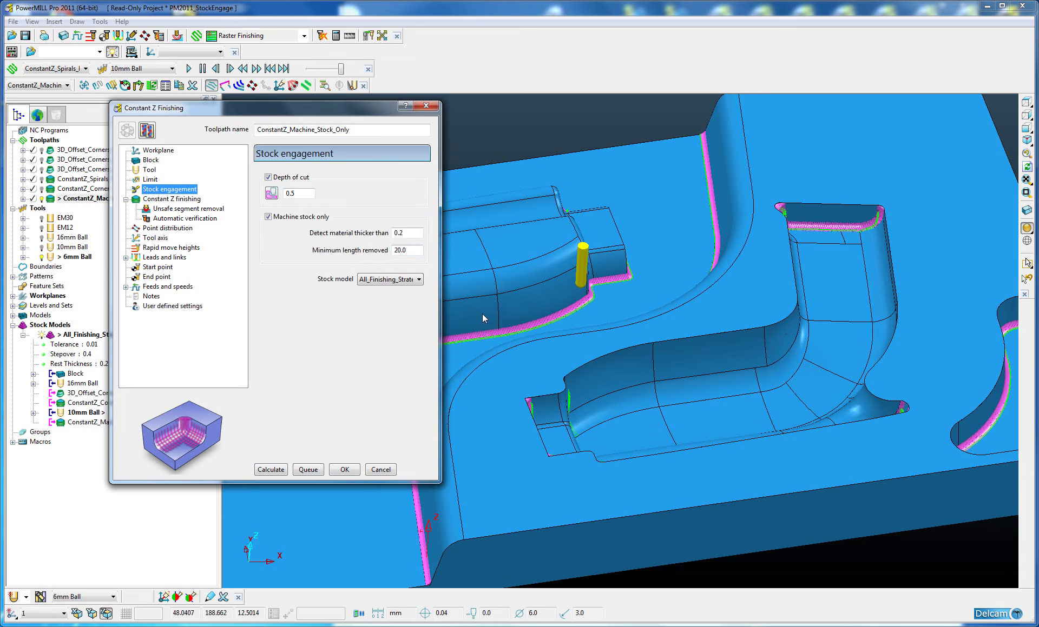
Close the toolpath settings unchanged and show the part with plain shading.
{"action": "left_click", "coordinate": [381, 469]}
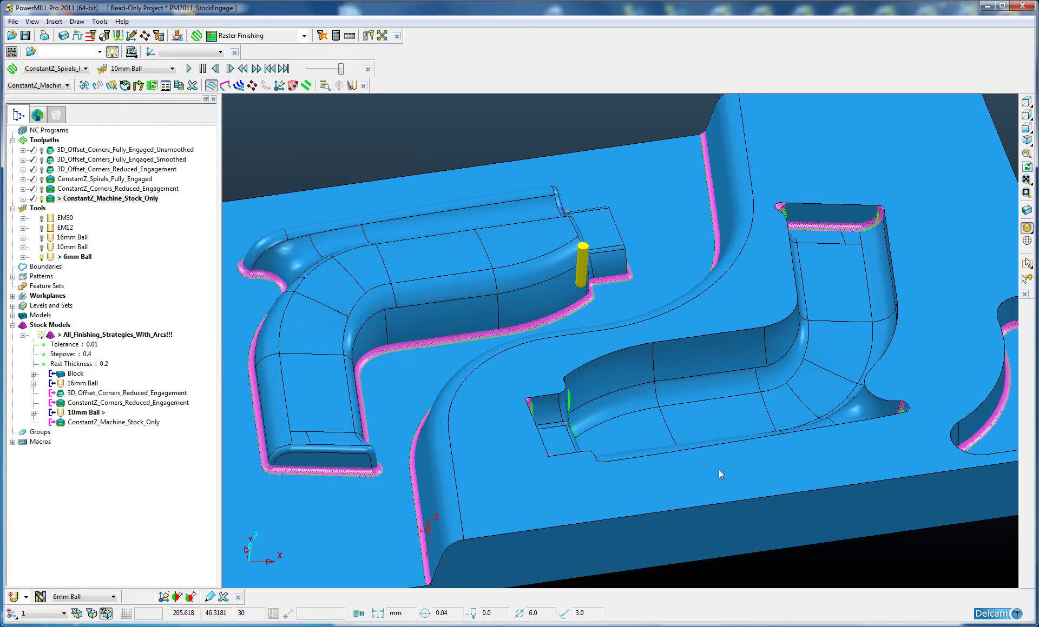
{"action": "scroll", "coordinate": [718, 474], "scroll_direction": "down", "scroll_amount": 3}
{"action": "middle_click_drag", "start_coordinate": [718, 474], "coordinate": [504, 307]}
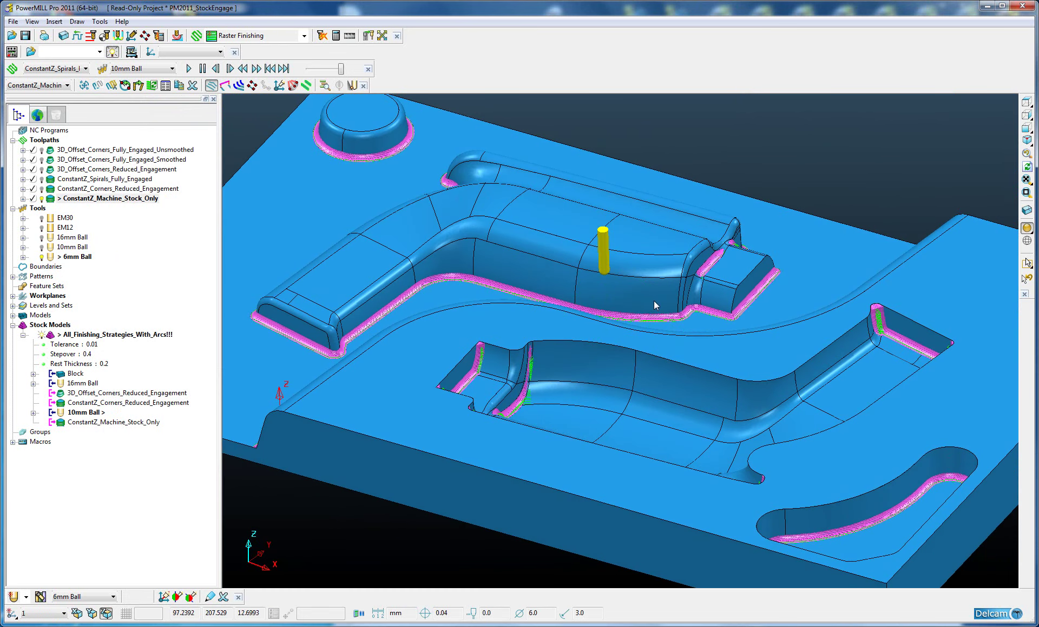
{"action": "middle_click_drag", "start_coordinate": [654, 302], "coordinate": [448, 283], "text": "shift"}
{"action": "left_click", "coordinate": [1026, 227]}
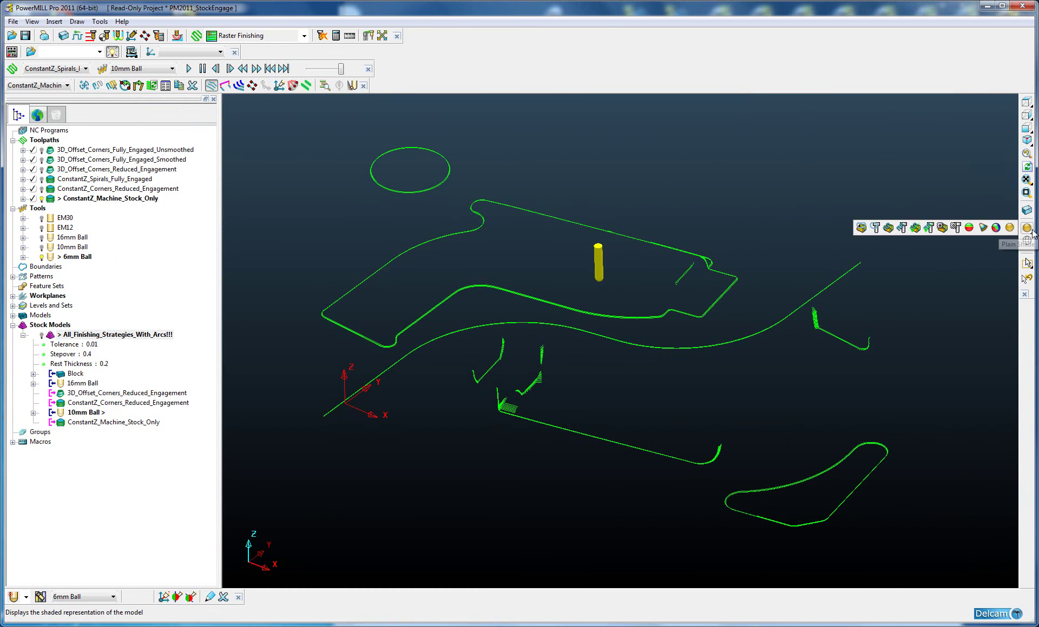
{"action": "left_click", "coordinate": [1030, 230]}
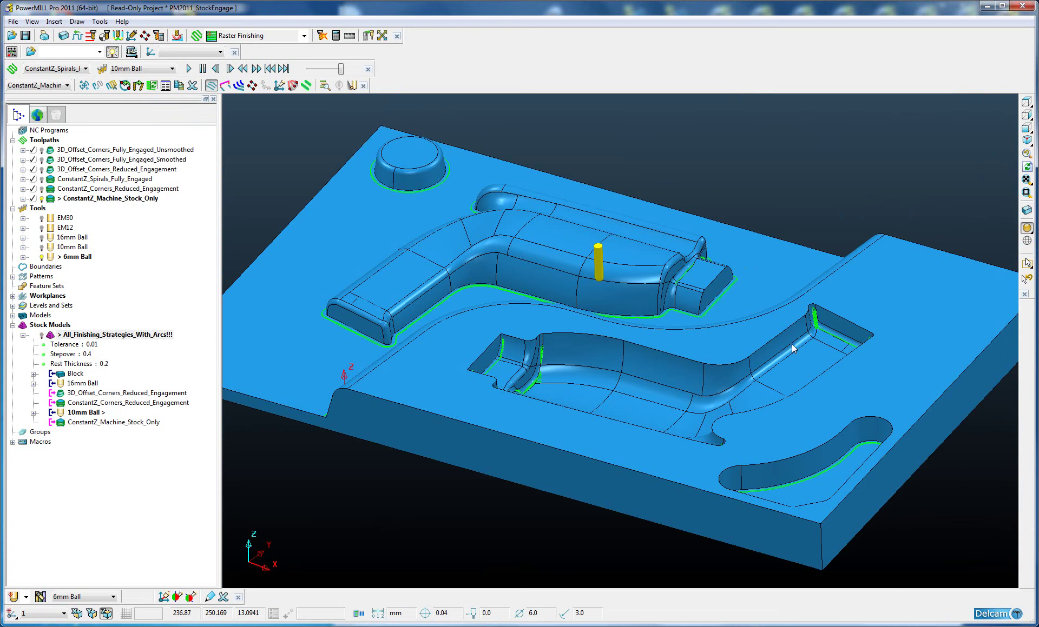
Zoom into the pocket corner and display the stock model over the stock-only passes.
{"action": "middle_click_drag", "start_coordinate": [790, 344], "coordinate": [643, 382], "text": "shift"}
{"action": "scroll", "coordinate": [643, 382], "scroll_direction": "up", "scroll_amount": 6}
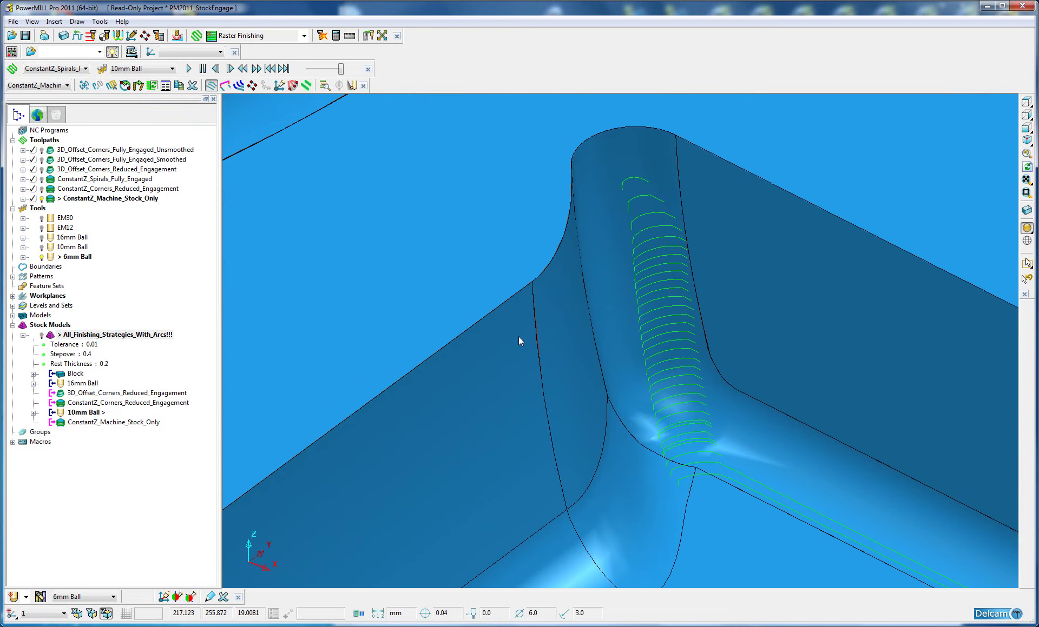
{"action": "left_click", "coordinate": [42, 336]}
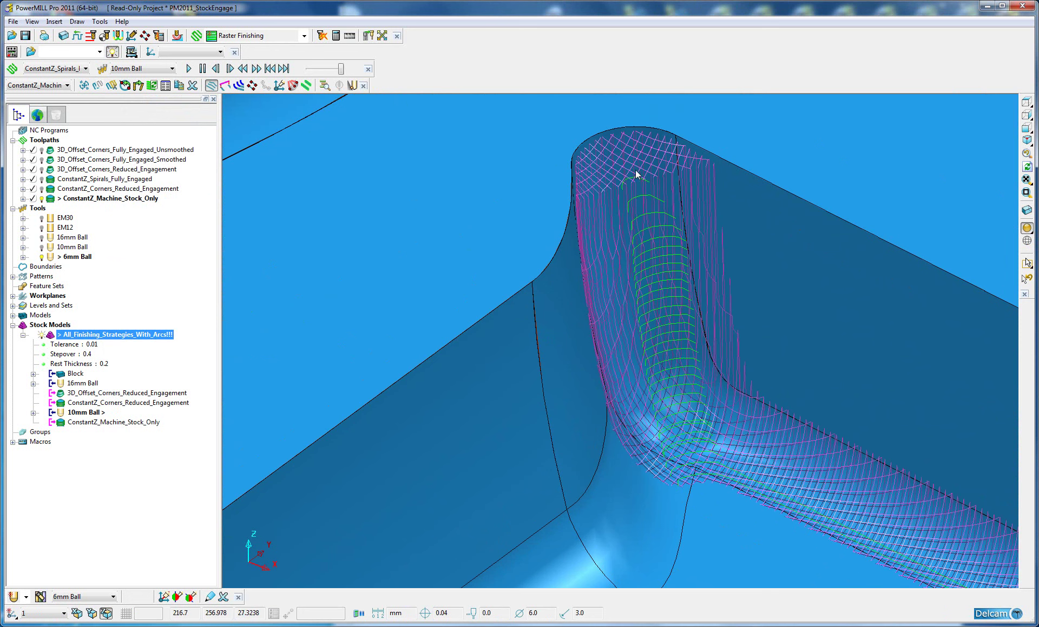
{"action": "left_click", "coordinate": [635, 313]}
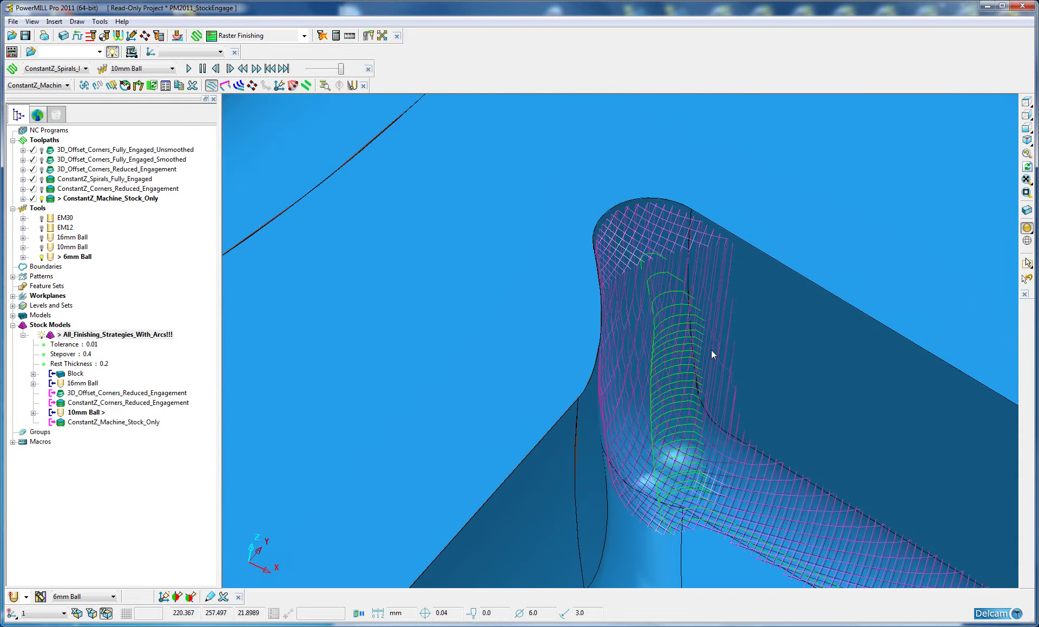